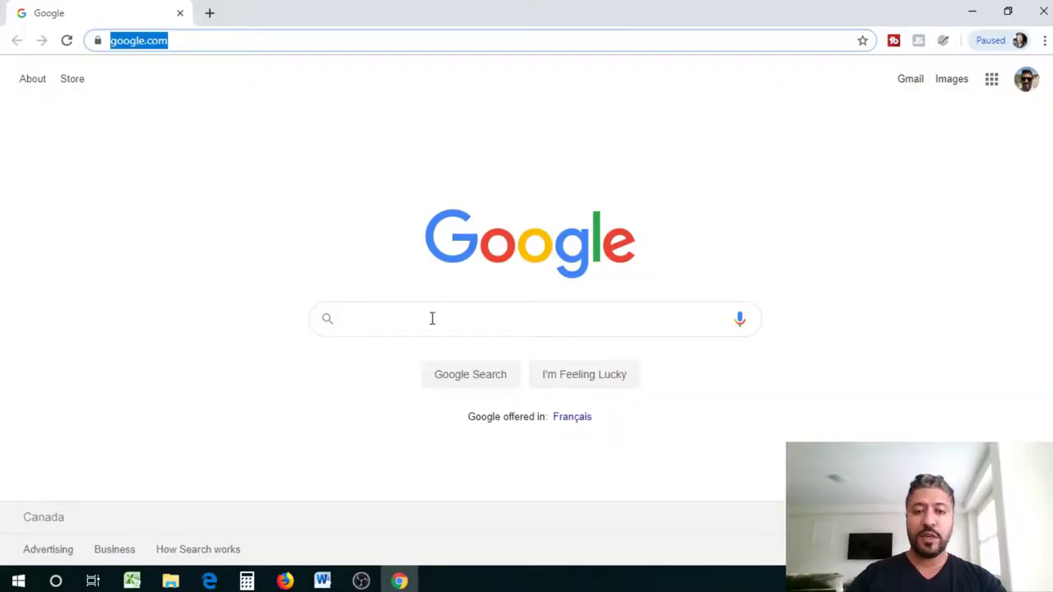
# Google 'seller central amazon' and open the Amazon Seller Central site at sellercentral.amazon.ca
pyautogui.click(381, 320)
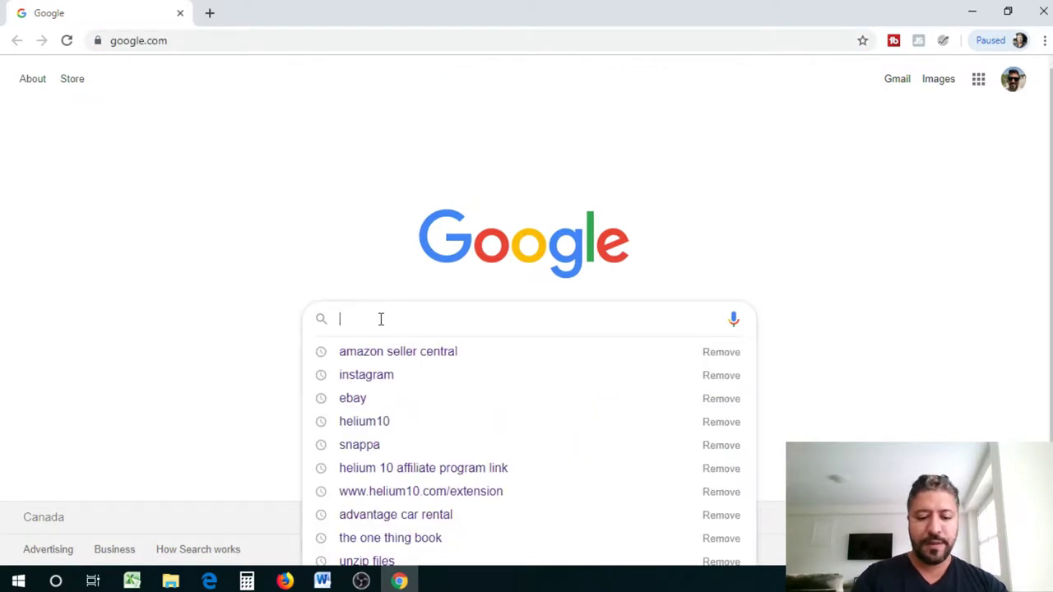
pyautogui.write('seller centra')
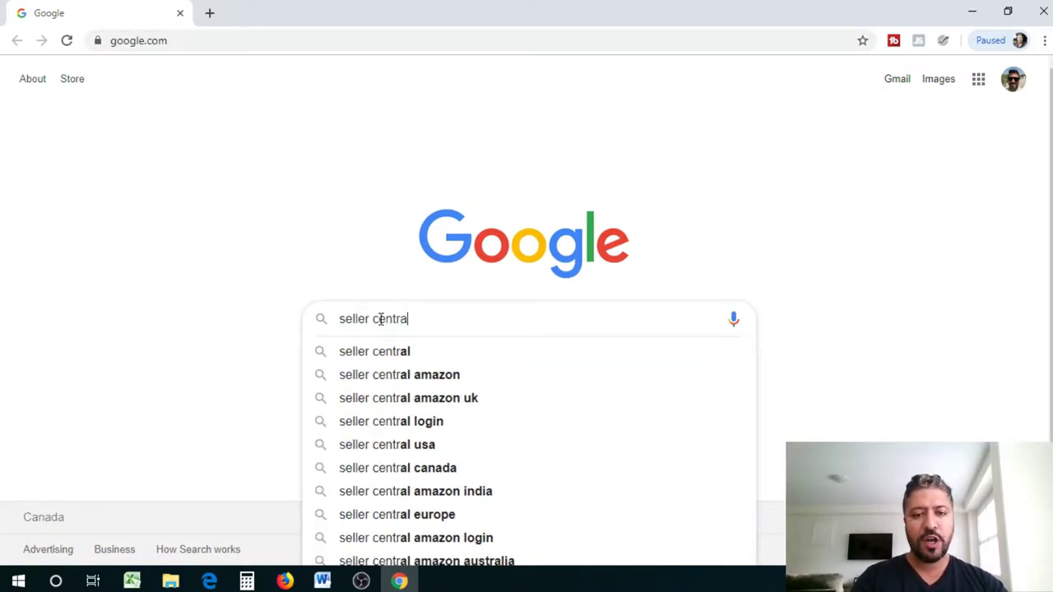
pyautogui.write('l')
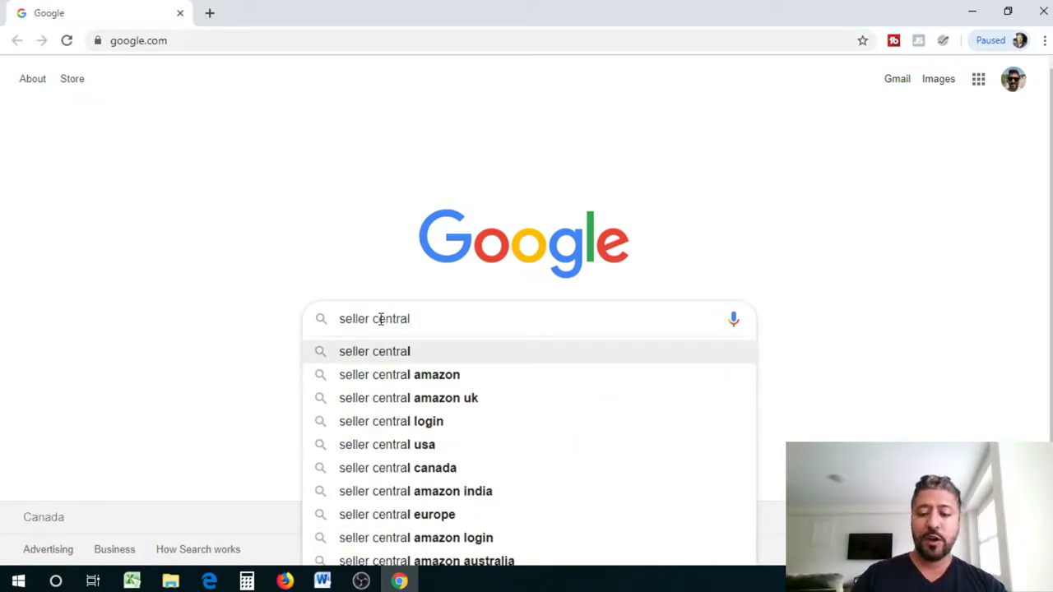
pyautogui.press('Down')
pyautogui.press('Return')
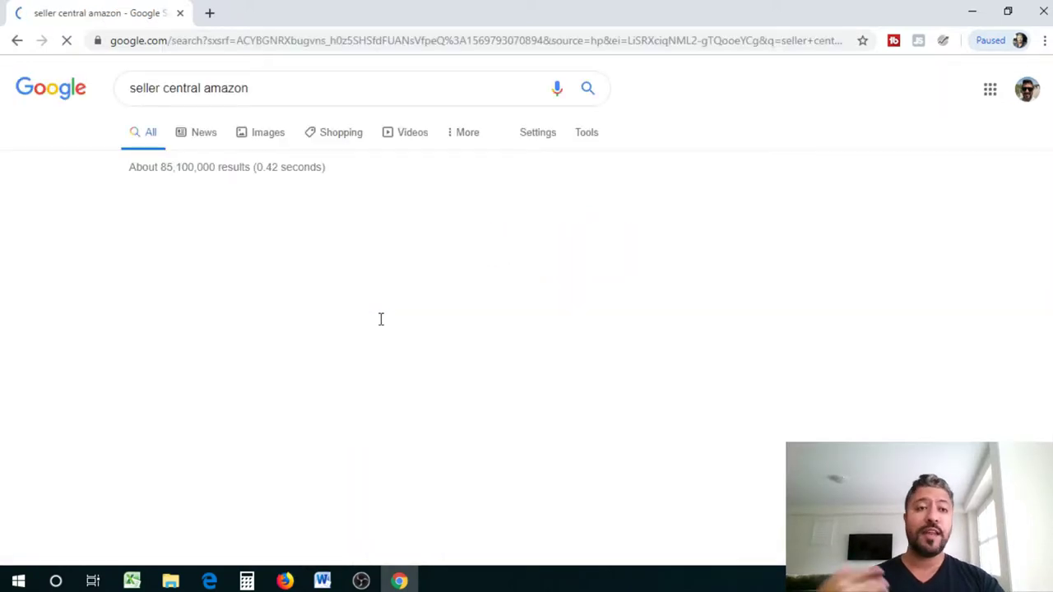
pyautogui.click(255, 202)
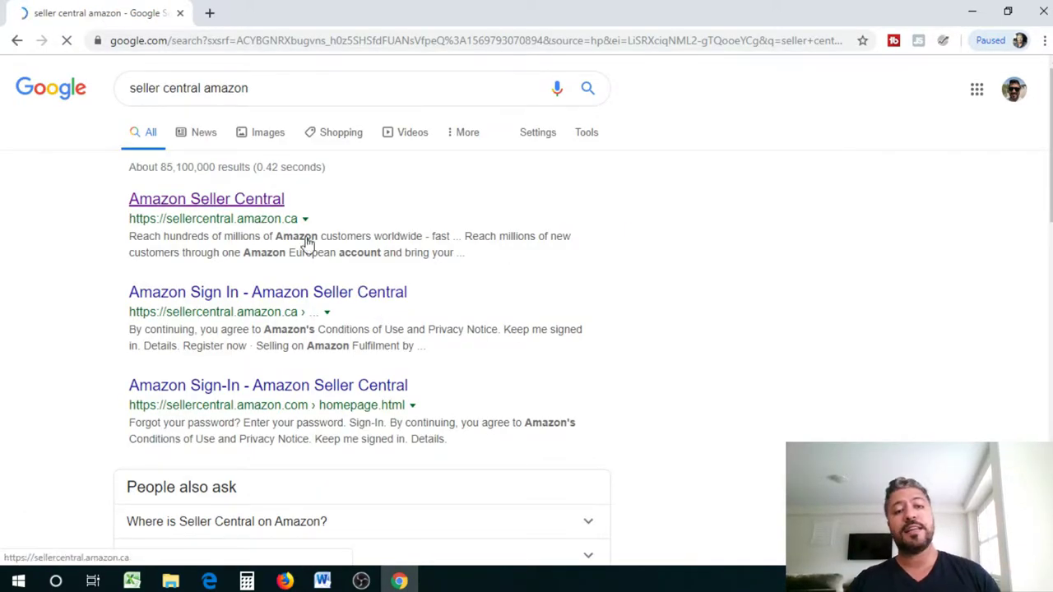
pyautogui.click(230, 206)
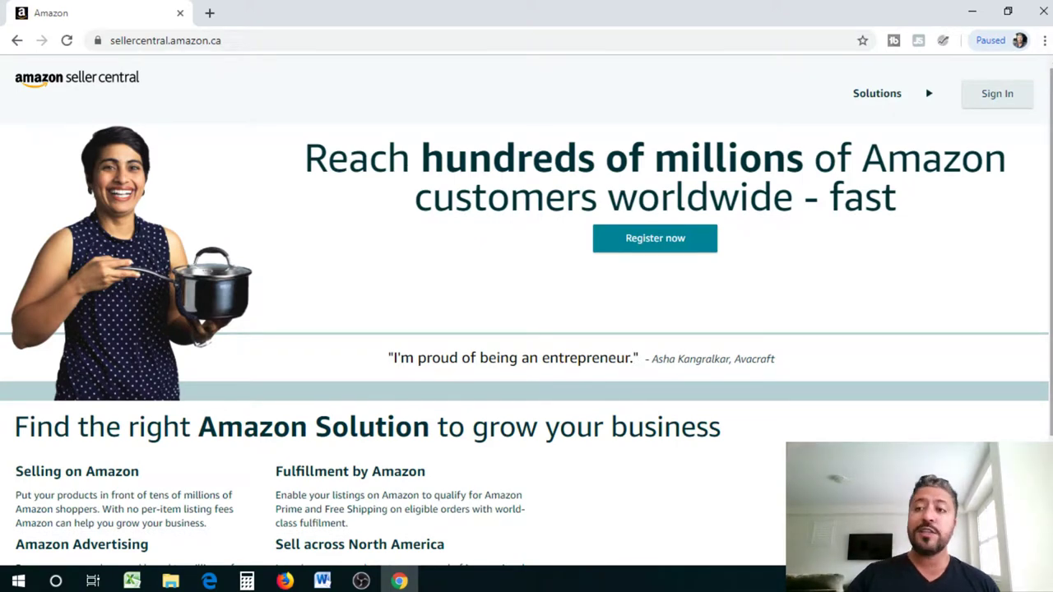
# Scroll down the Seller Central landing page through its solutions, then return to the top
pyautogui.scroll(-2, 737, 90)
pyautogui.scroll(-1, 527, 313)
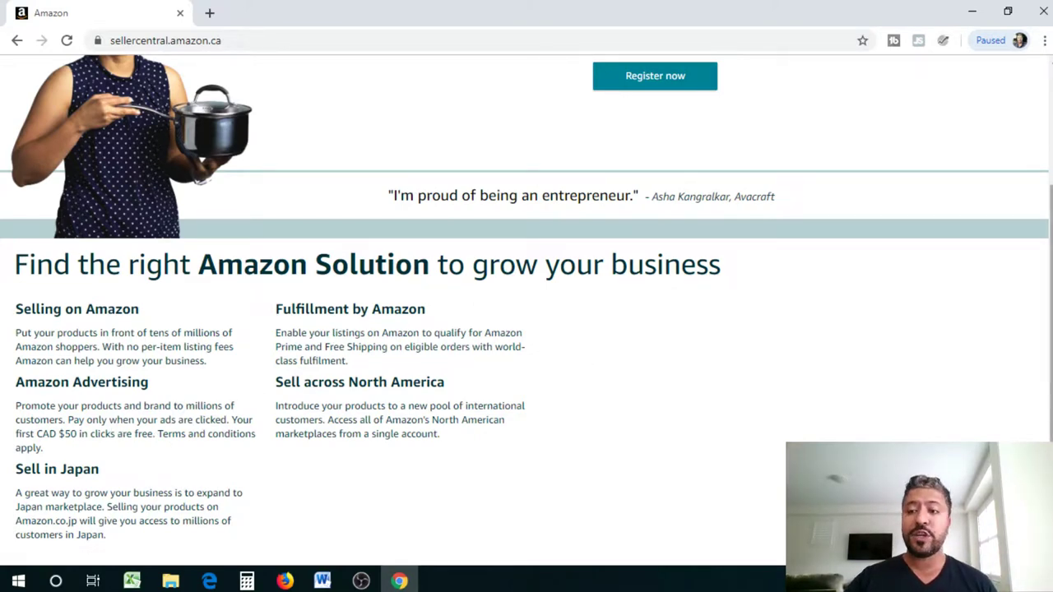
pyautogui.scroll(3, 514, 374)
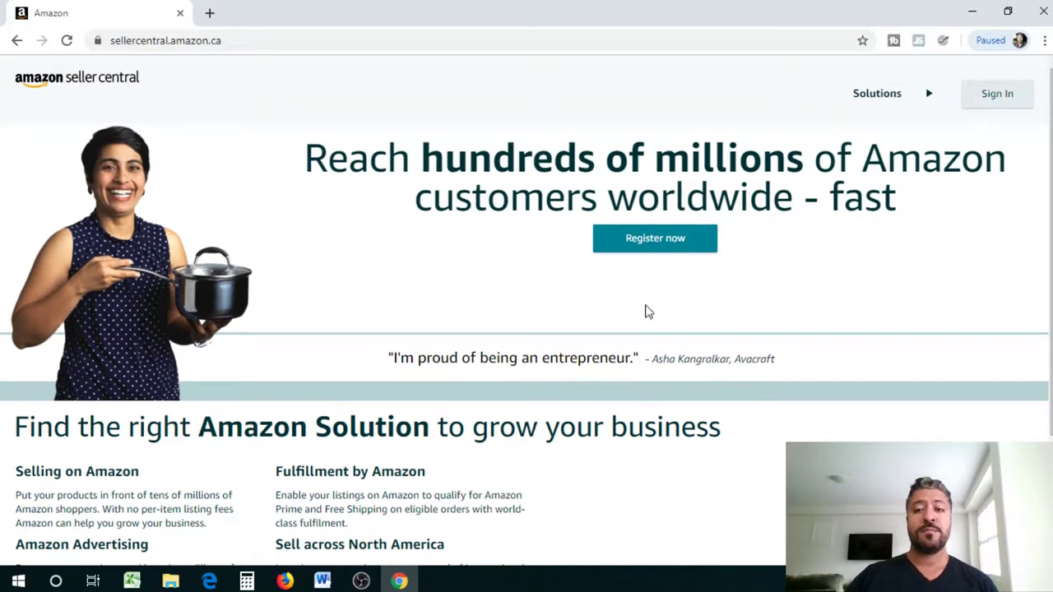
# Choose Register now, review the CDN $29.99 monthly plan, and begin signing up to sell on Amazon.ca
pyautogui.click(682, 239)
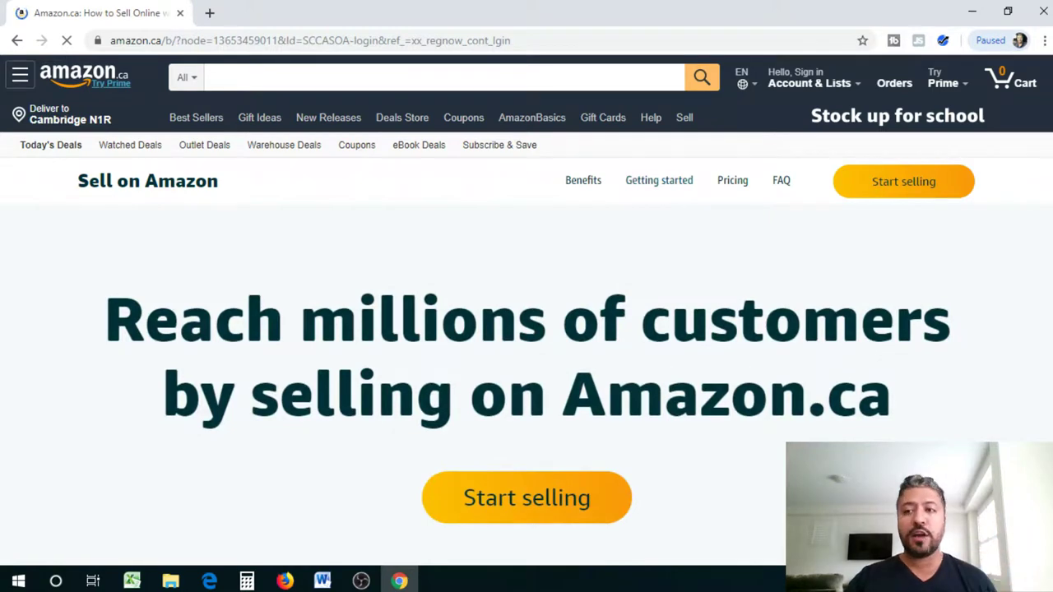
pyautogui.scroll(-10, 526, 329)
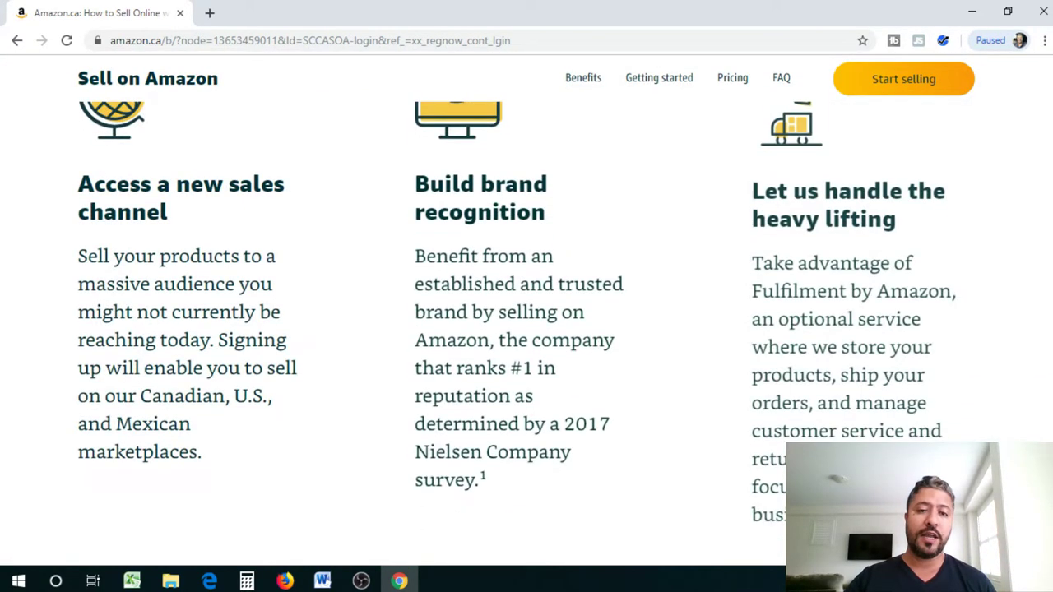
pyautogui.scroll(2, 526, 329)
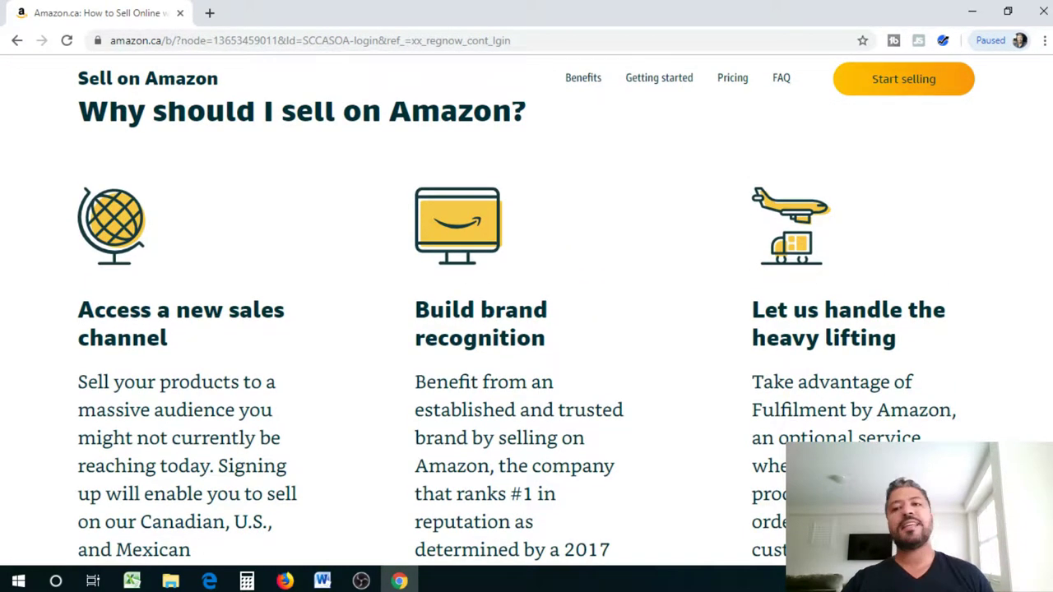
pyautogui.scroll(-1, 527, 329)
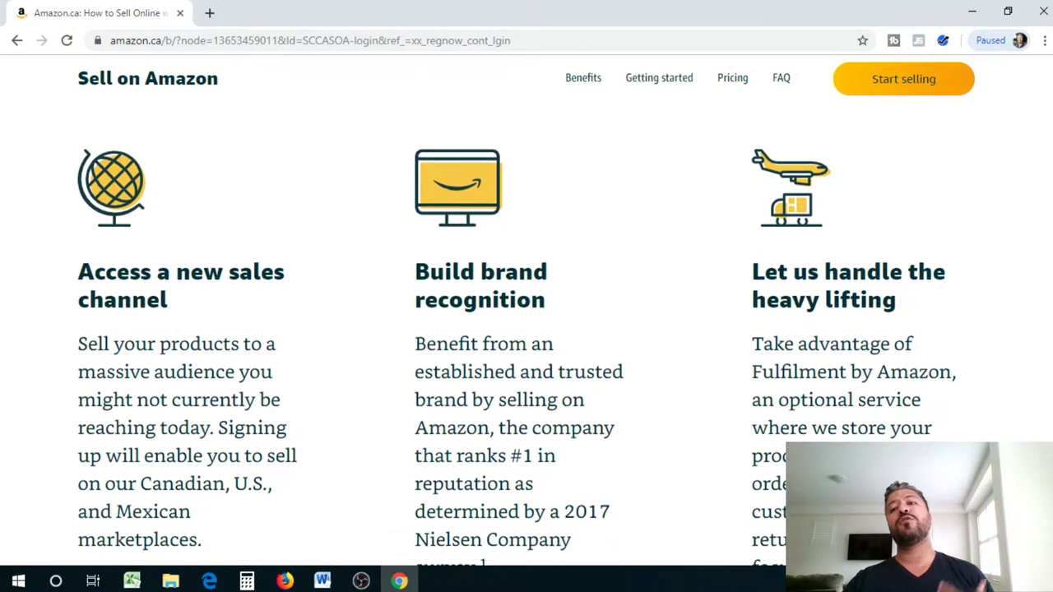
pyautogui.scroll(4, 527, 329)
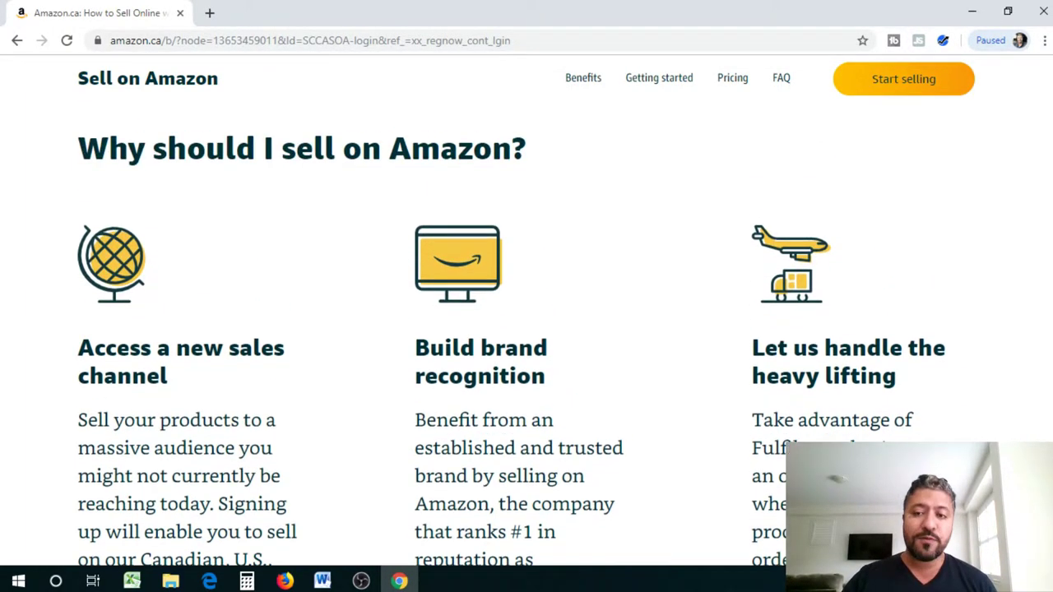
pyautogui.scroll(1, 527, 329)
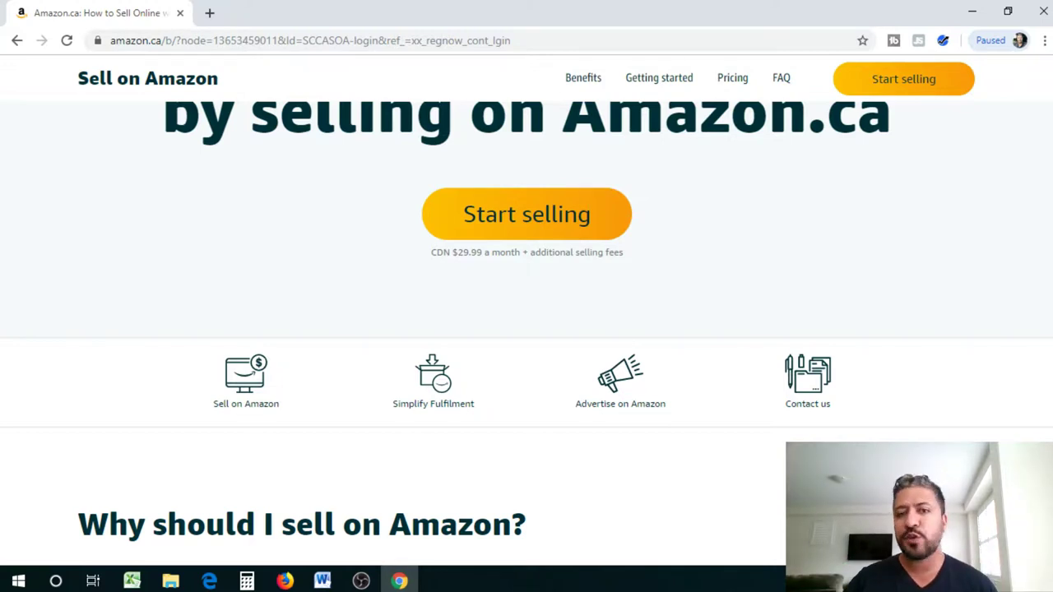
pyautogui.click(543, 227)
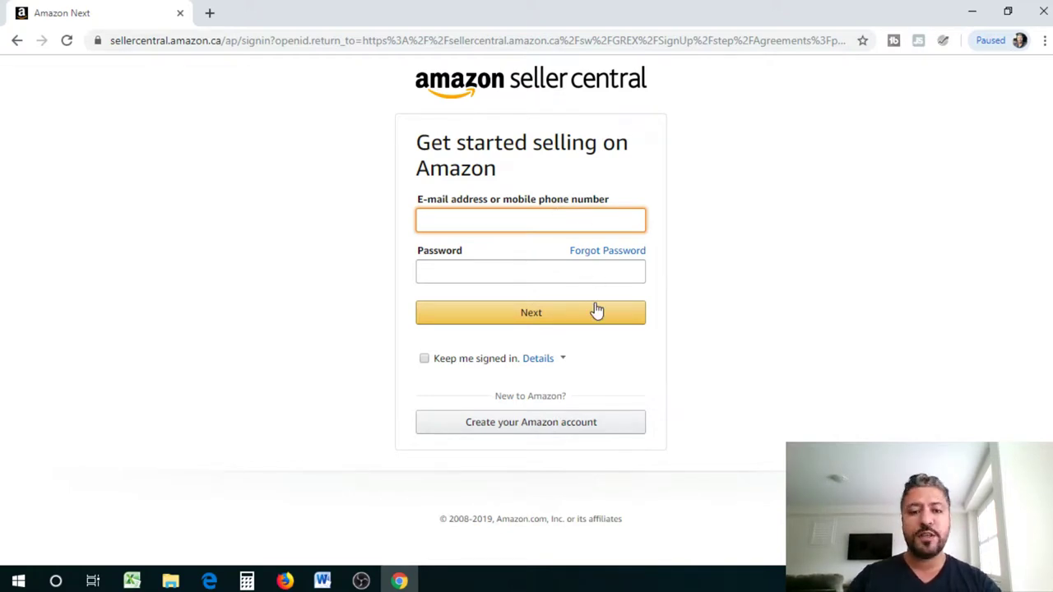
# Create a new Amazon account with the seller's name, saved e-mail and password, and submit it
pyautogui.click(530, 432)
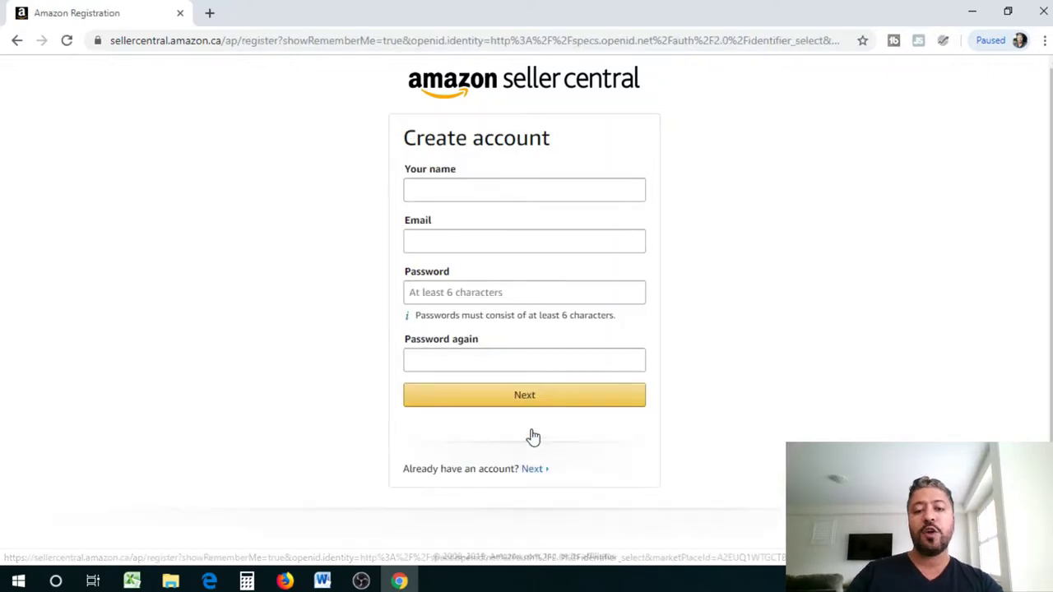
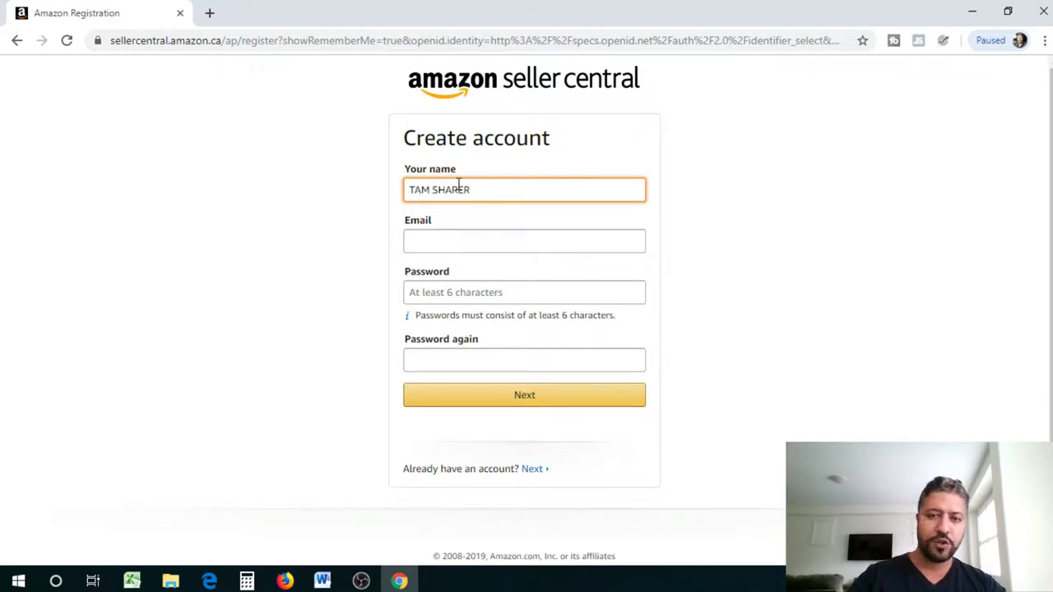
pyautogui.click(481, 241)
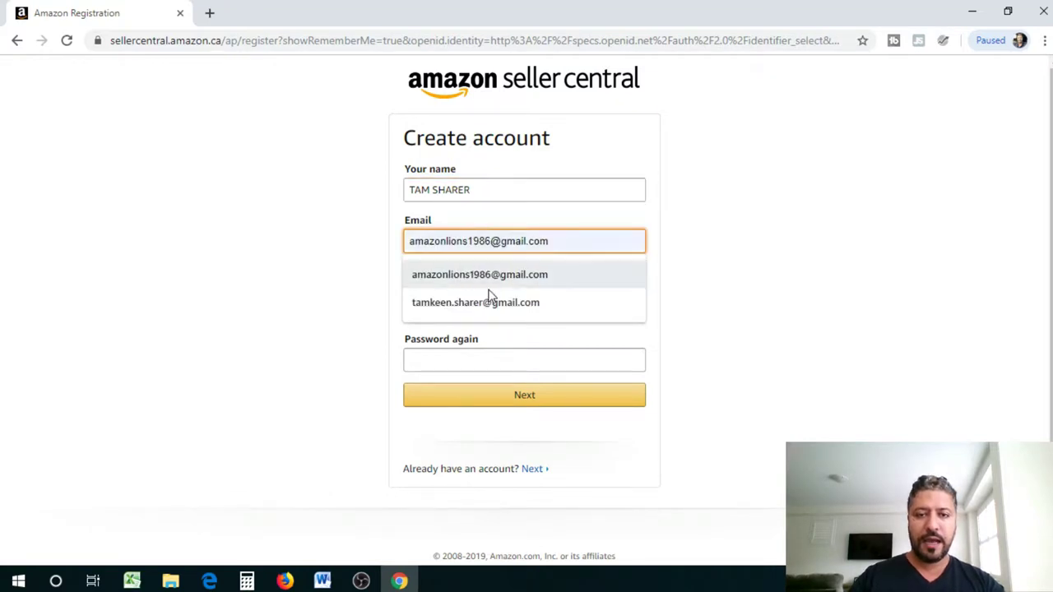
pyautogui.click(488, 279)
pyautogui.click(471, 297)
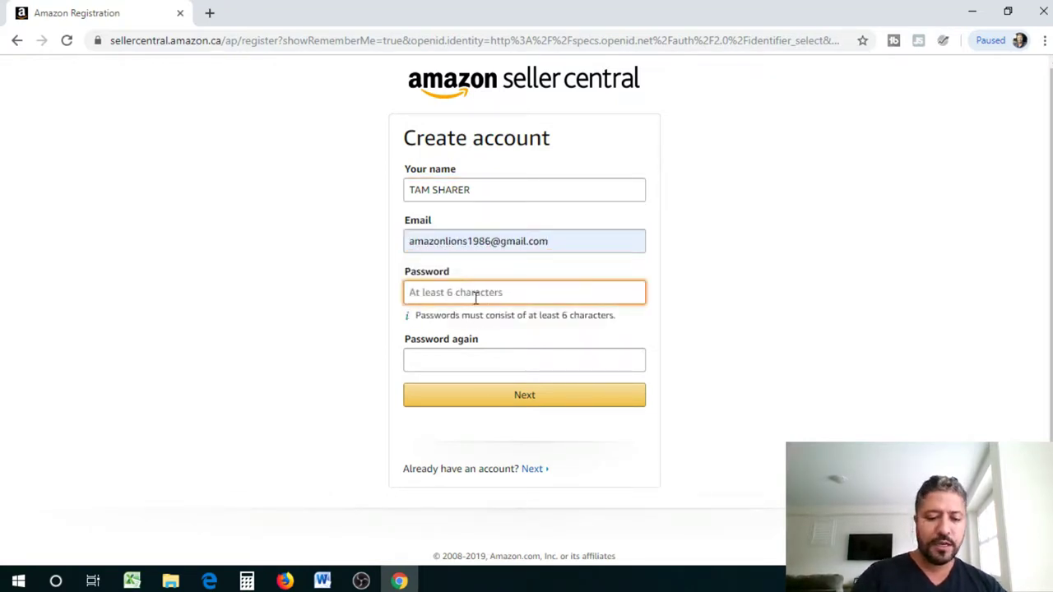
pyautogui.write('****')
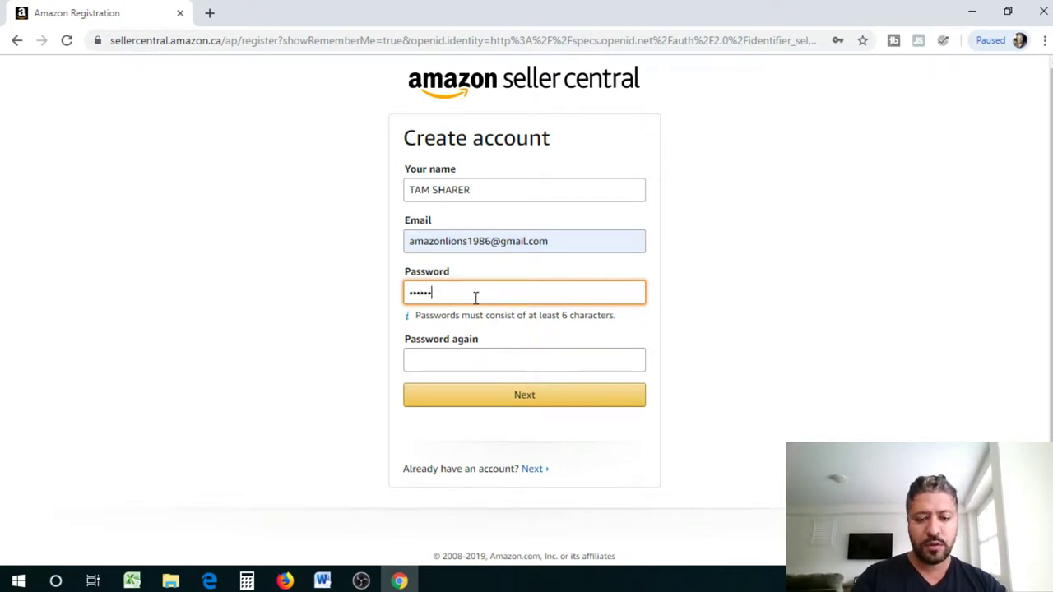
pyautogui.write('*******')
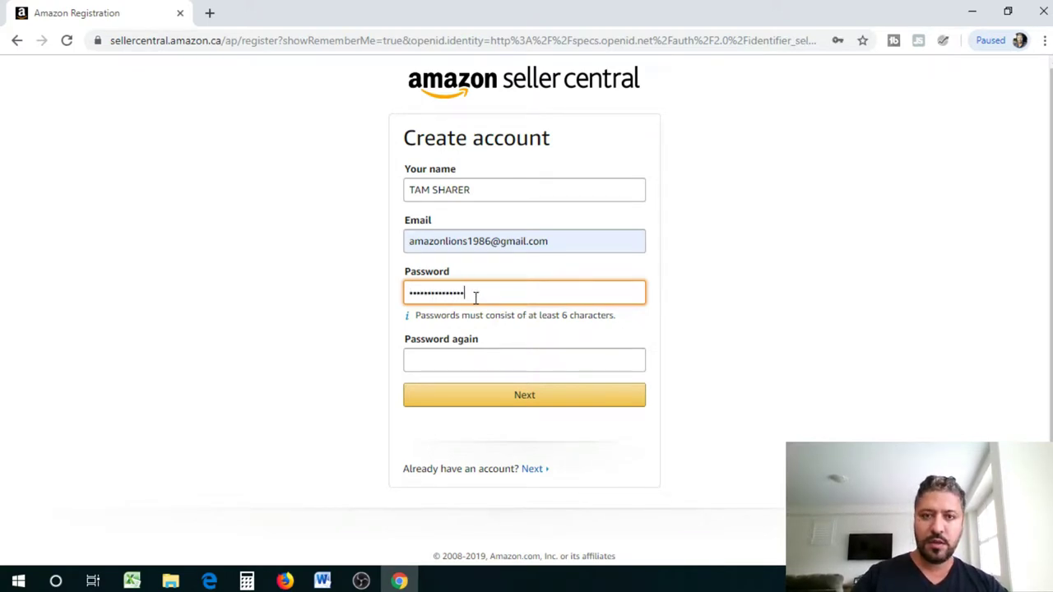
pyautogui.click(425, 367)
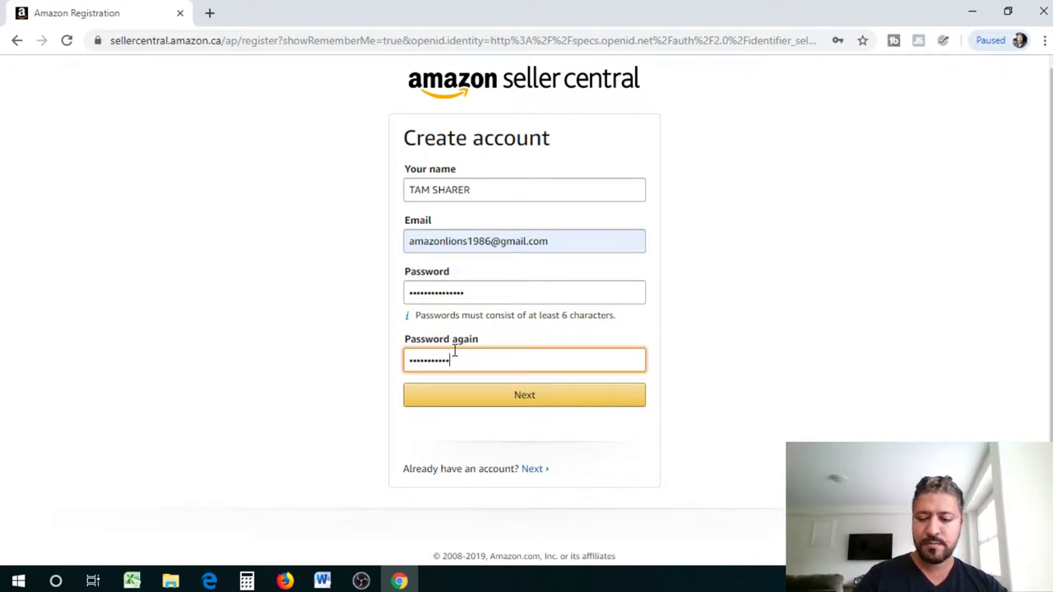
pyautogui.click(512, 400)
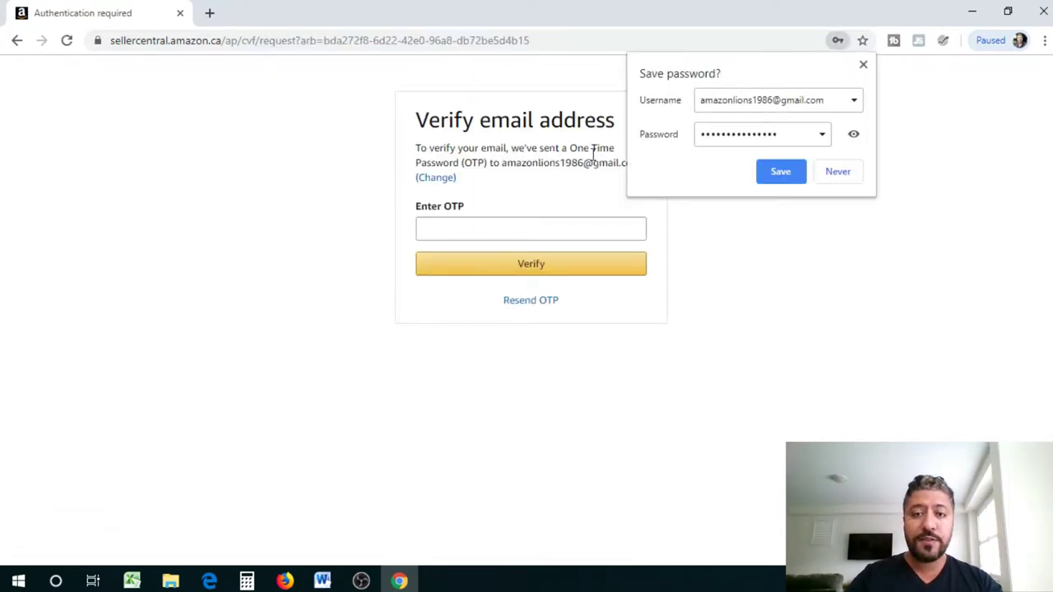
# Save the new login in Chrome, then enter and verify the e-mailed one-time password
pyautogui.click(788, 180)
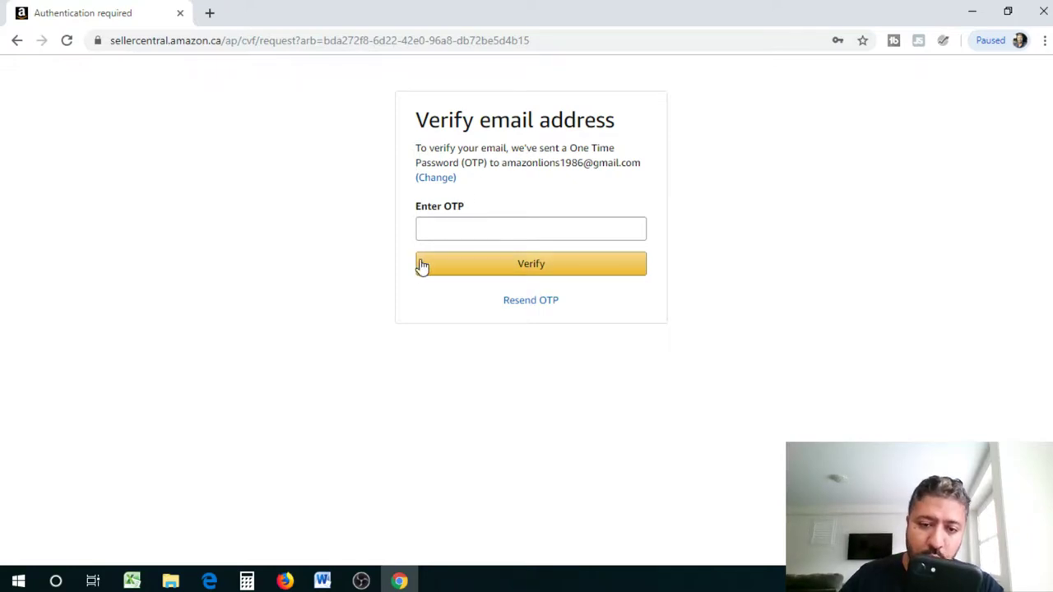
pyautogui.click(454, 232)
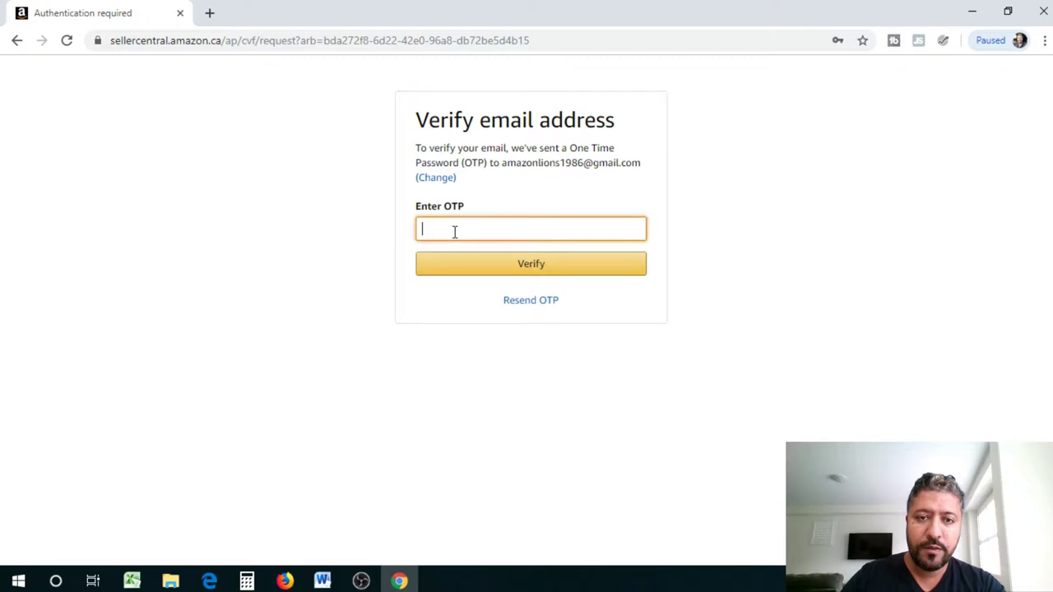
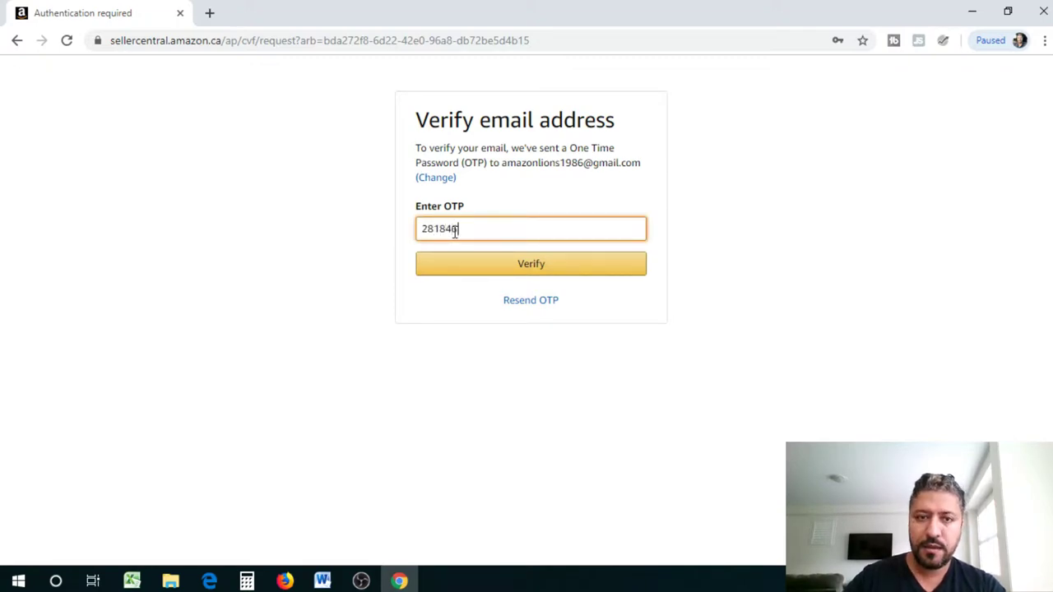
pyautogui.click(565, 268)
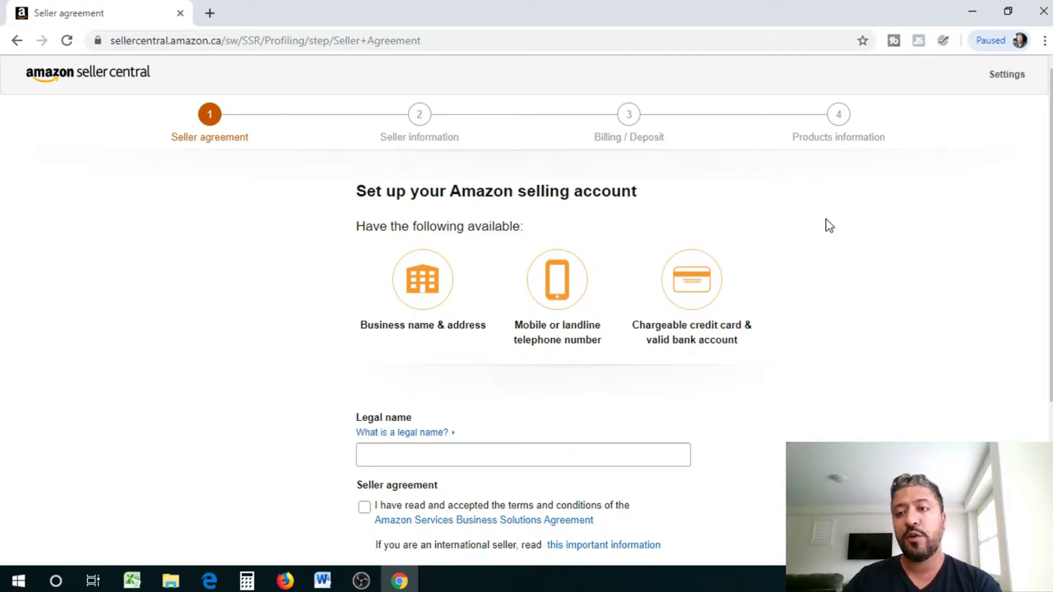
pyautogui.scroll(-2, 1049, 246)
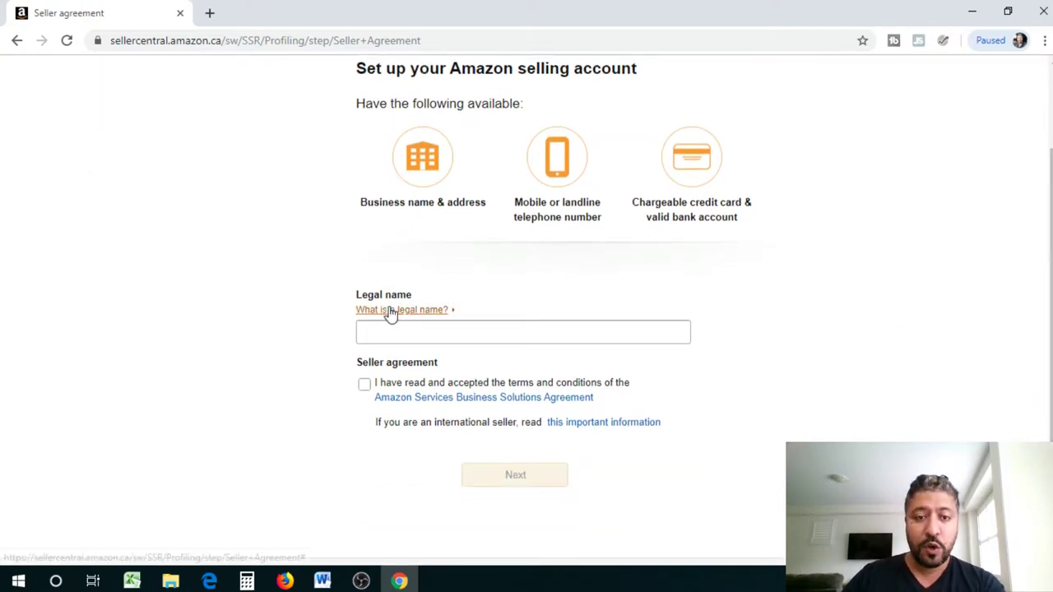
pyautogui.click(391, 331)
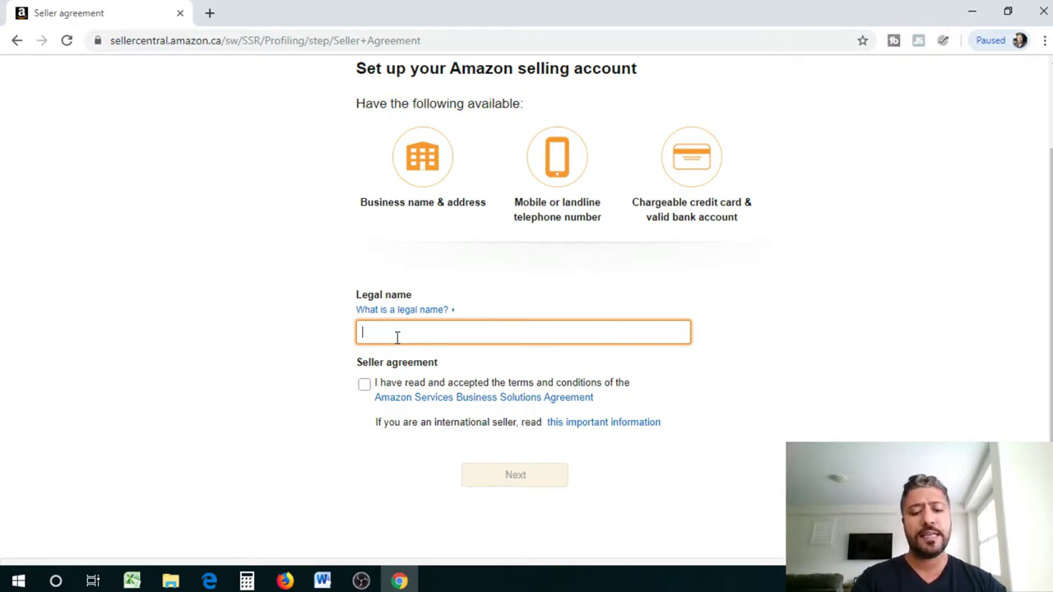
# Enter the legal name 'trampolini' in lowercase on the Seller agreement step
pyautogui.write('tram')
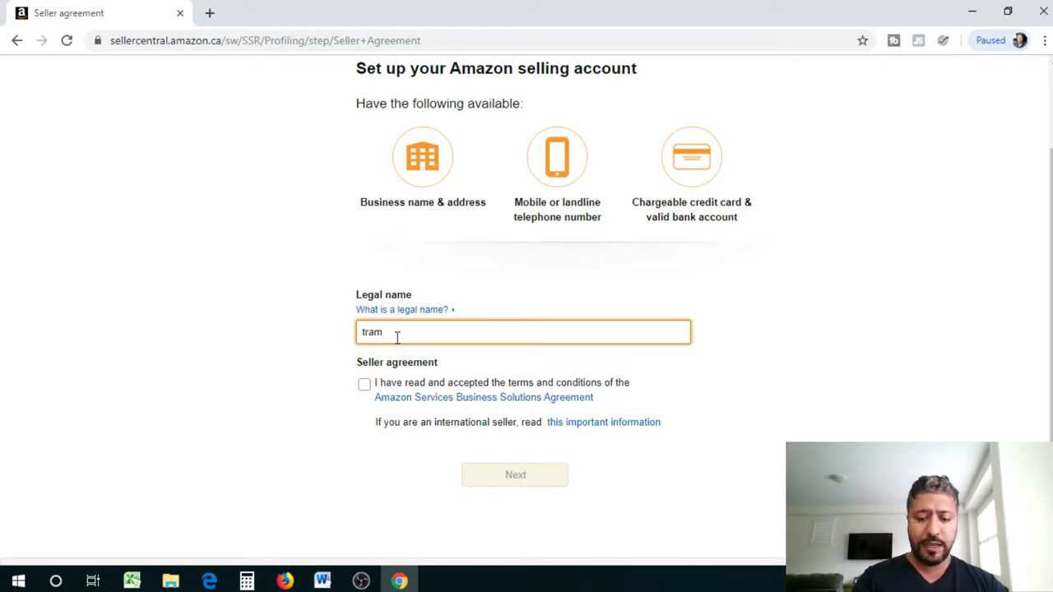
pyautogui.write('polin')
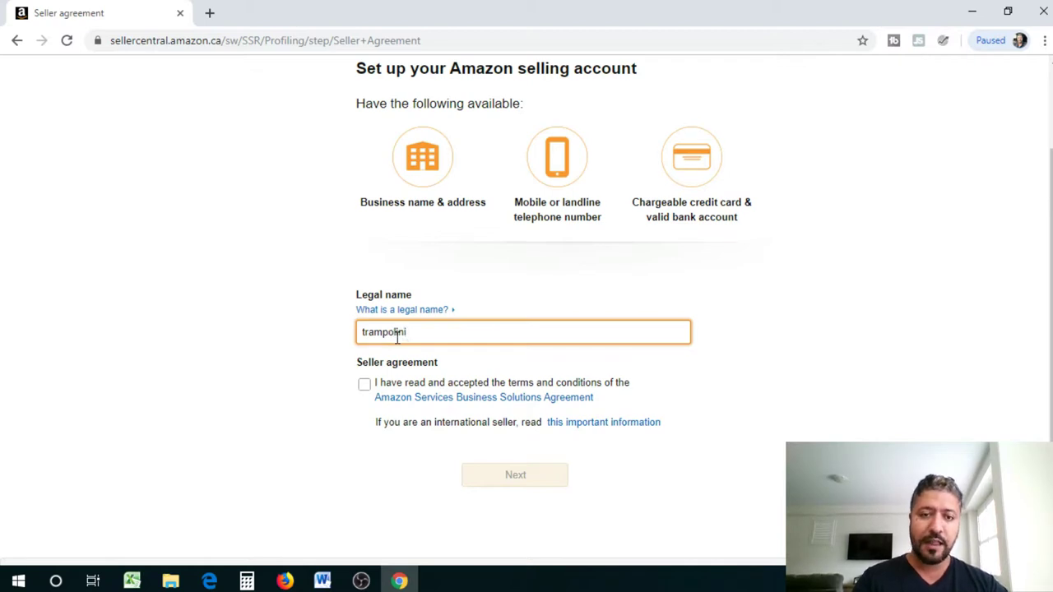
pyautogui.write('i')
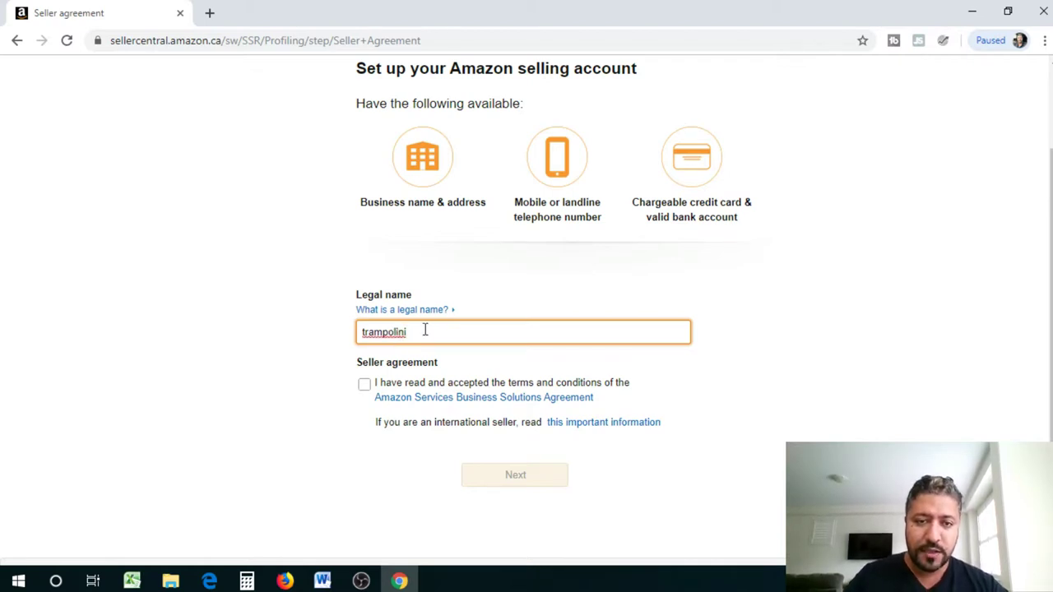
# Retype the legal name as 'Trampolini', accept the seller agreement, and continue
pyautogui.moveTo(425, 331); pyautogui.dragTo(274, 334)
pyautogui.write('Tram')
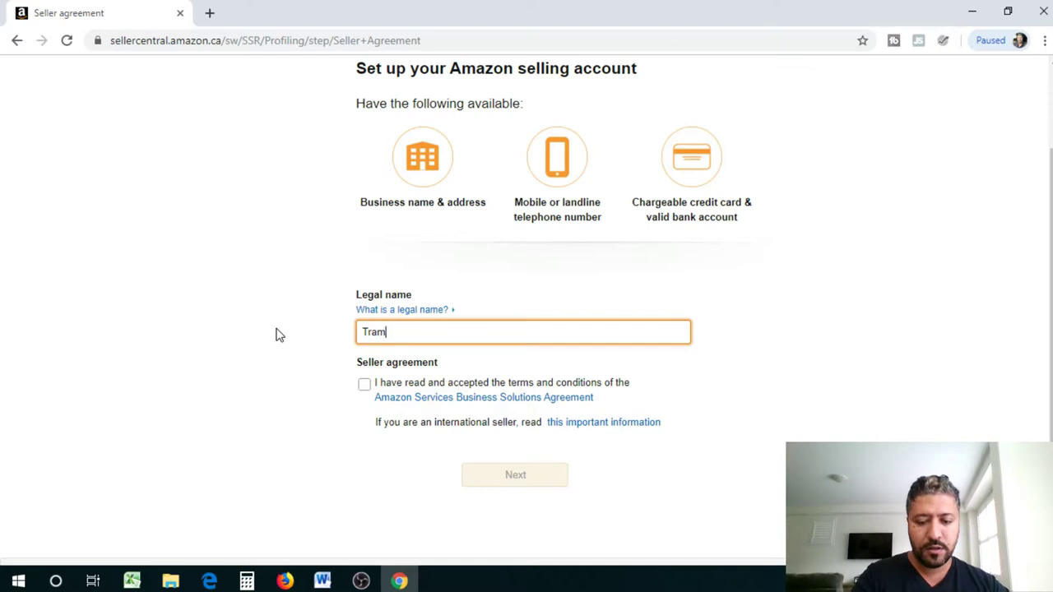
pyautogui.write('polini')
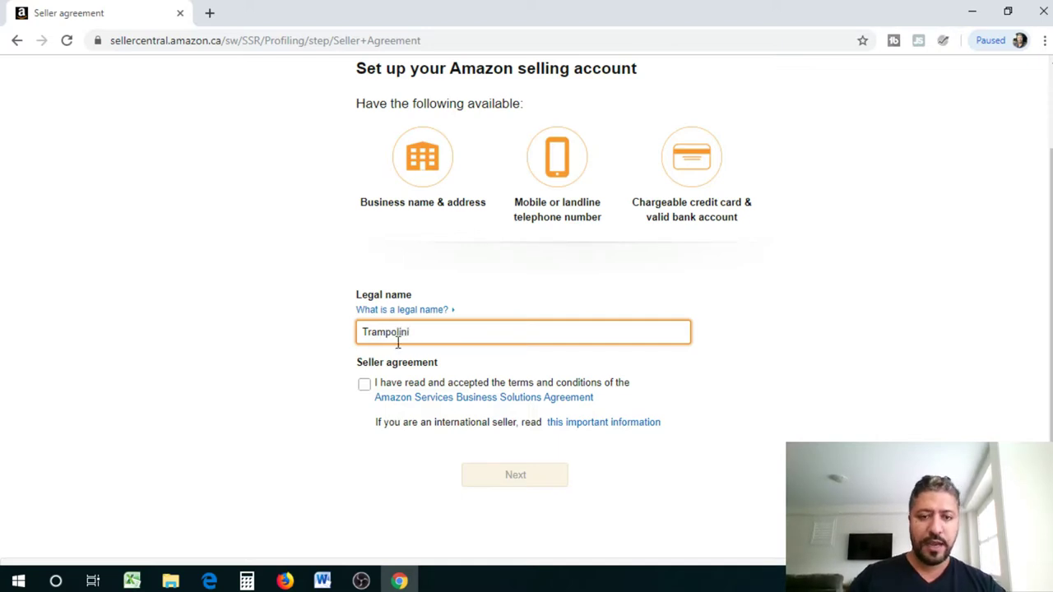
pyautogui.click(364, 384)
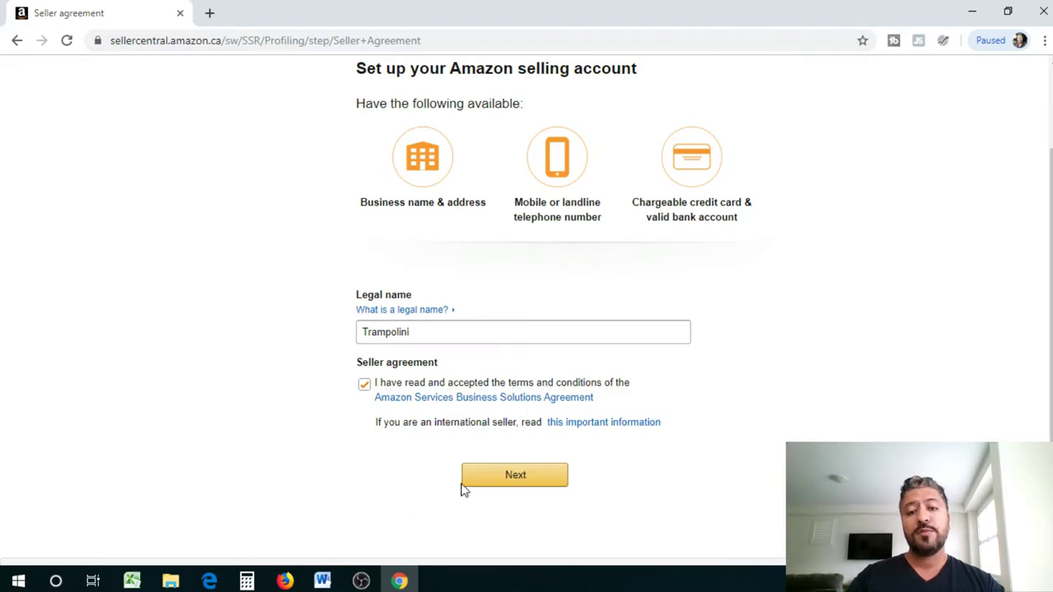
pyautogui.click(543, 484)
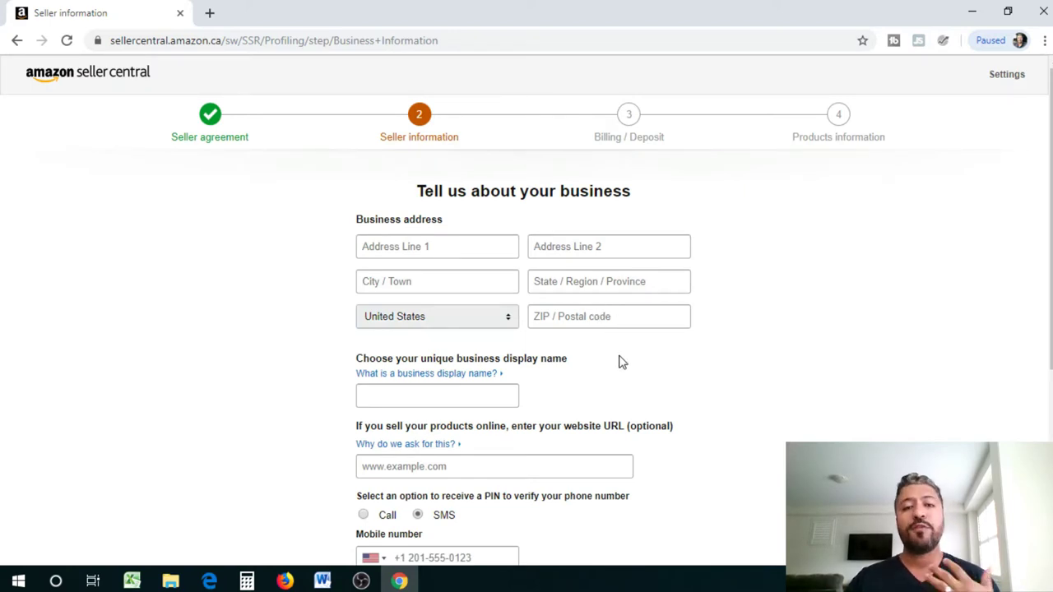
# Enter the business street address, city and province ON, leaving the second address line empty
pyautogui.click(492, 248)
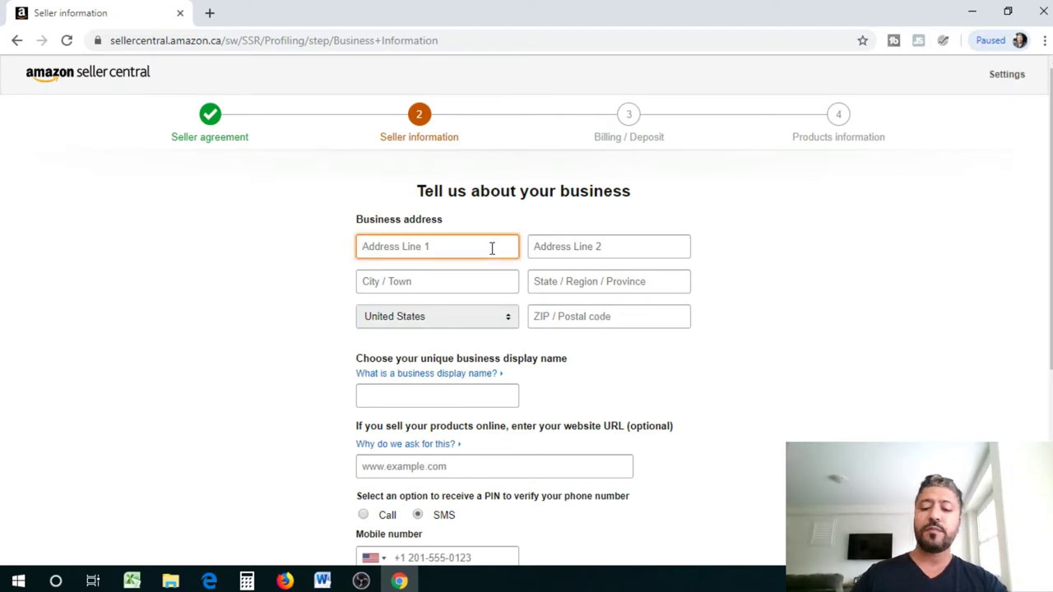
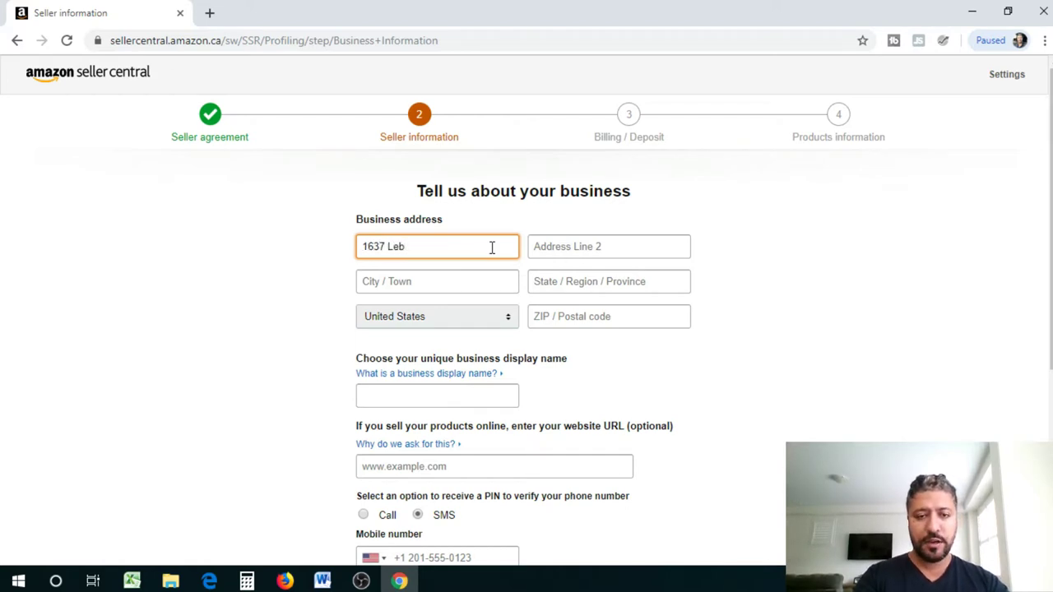
pyautogui.press('Tab')
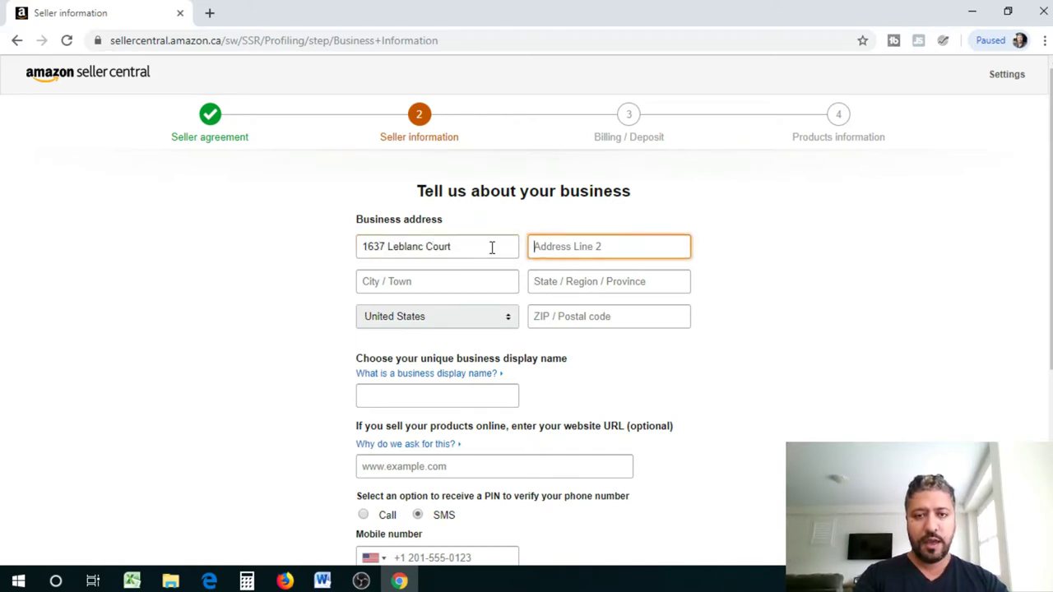
pyautogui.press('Tab')
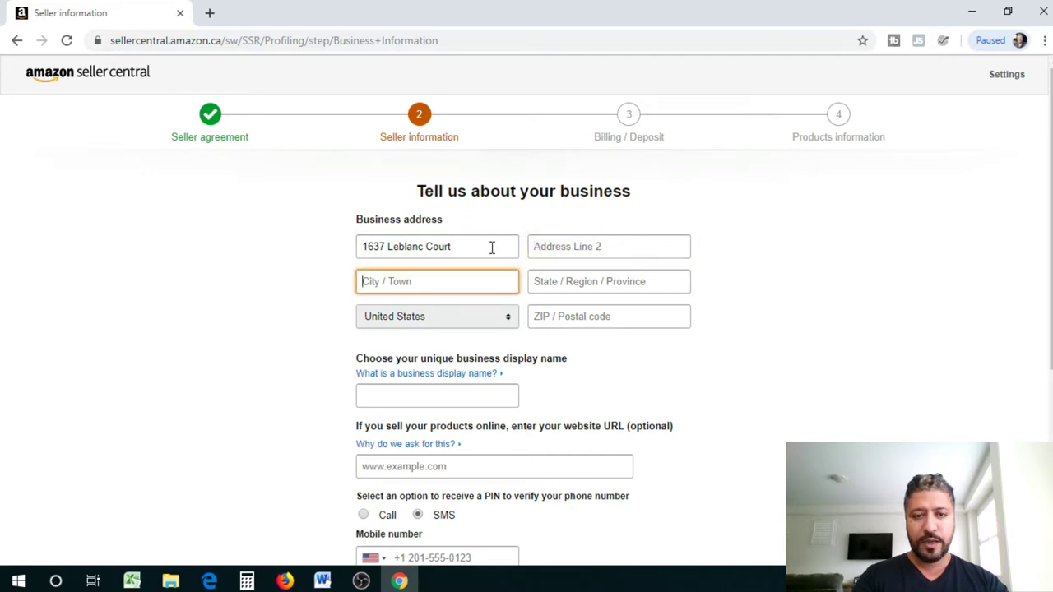
pyautogui.write('Milton')
pyautogui.press('Tab')
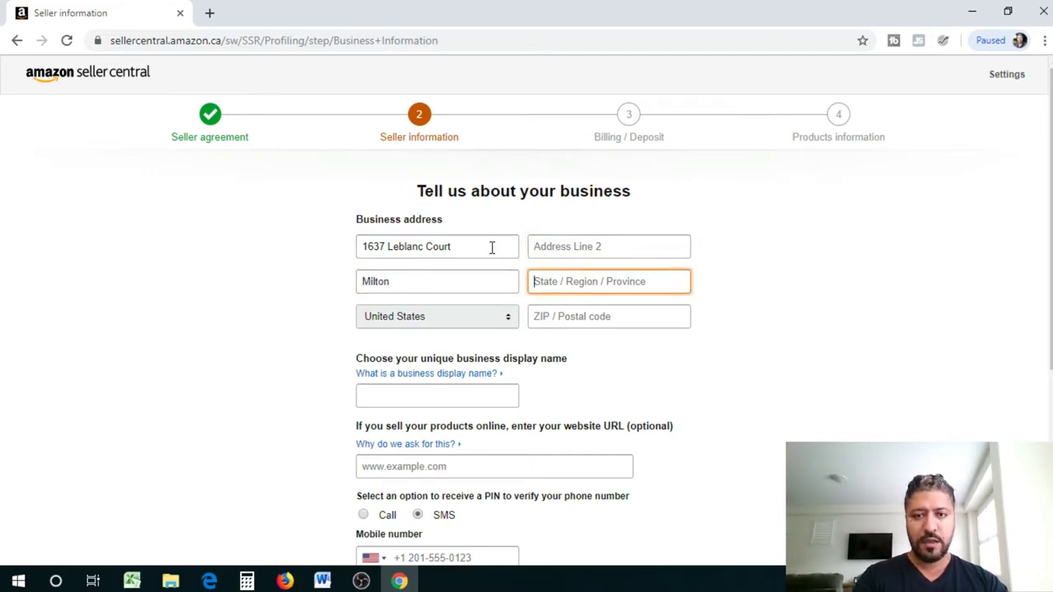
pyautogui.write('ON')
pyautogui.press('Tab')
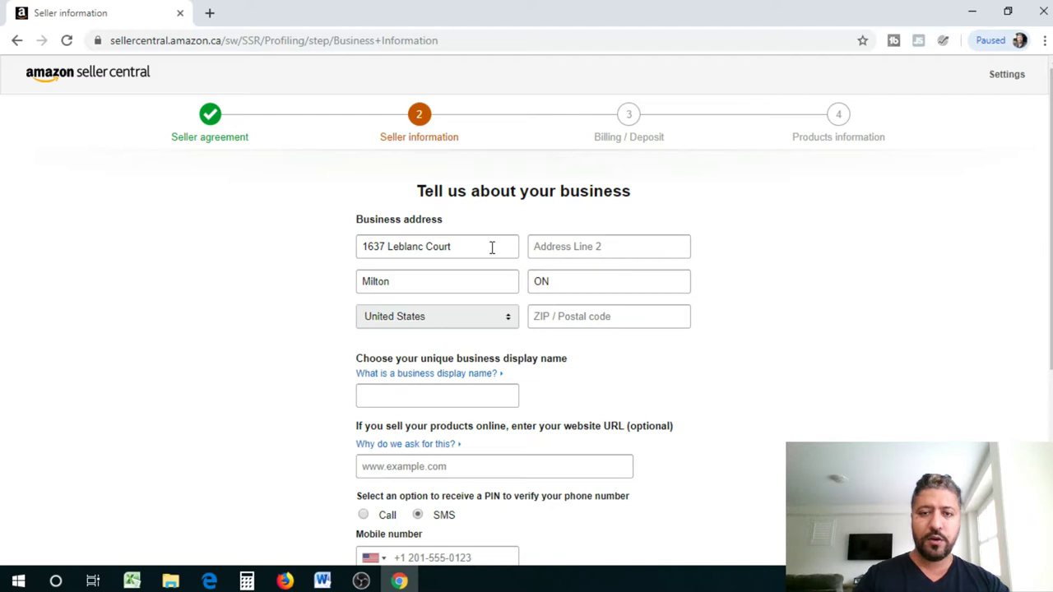
# Choose Canada as the business country and enter the postal code
pyautogui.click(514, 321)
pyautogui.moveTo(519, 287); pyautogui.dragTo(517, 125)
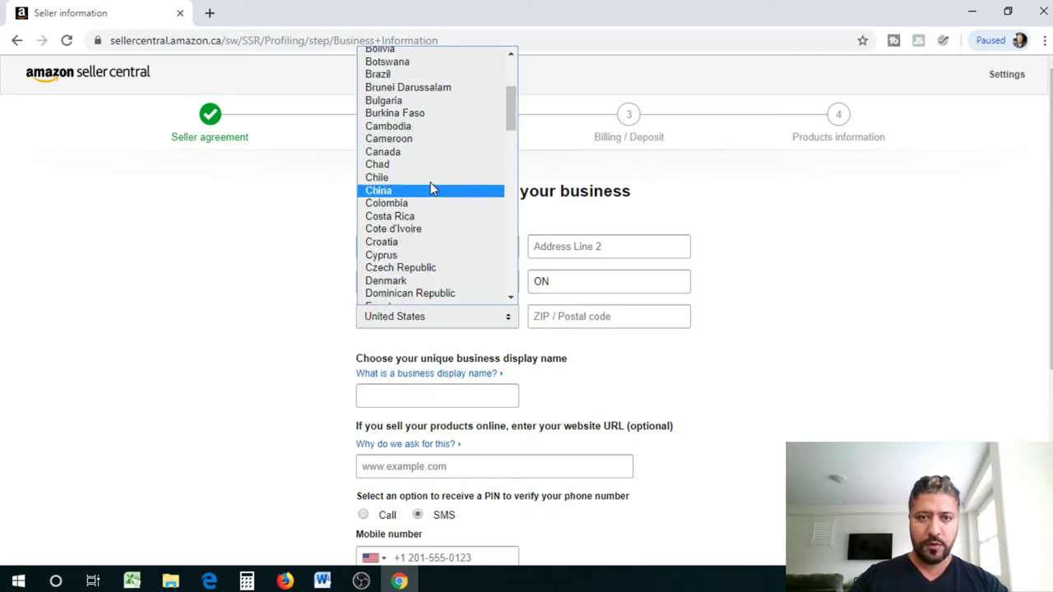
pyautogui.click(479, 153)
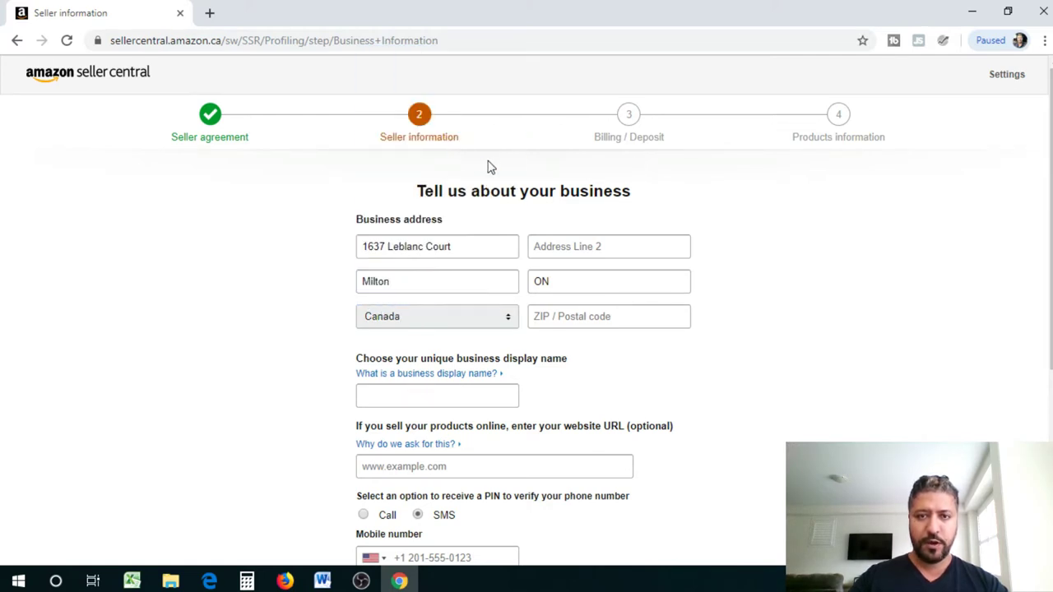
pyautogui.click(566, 314)
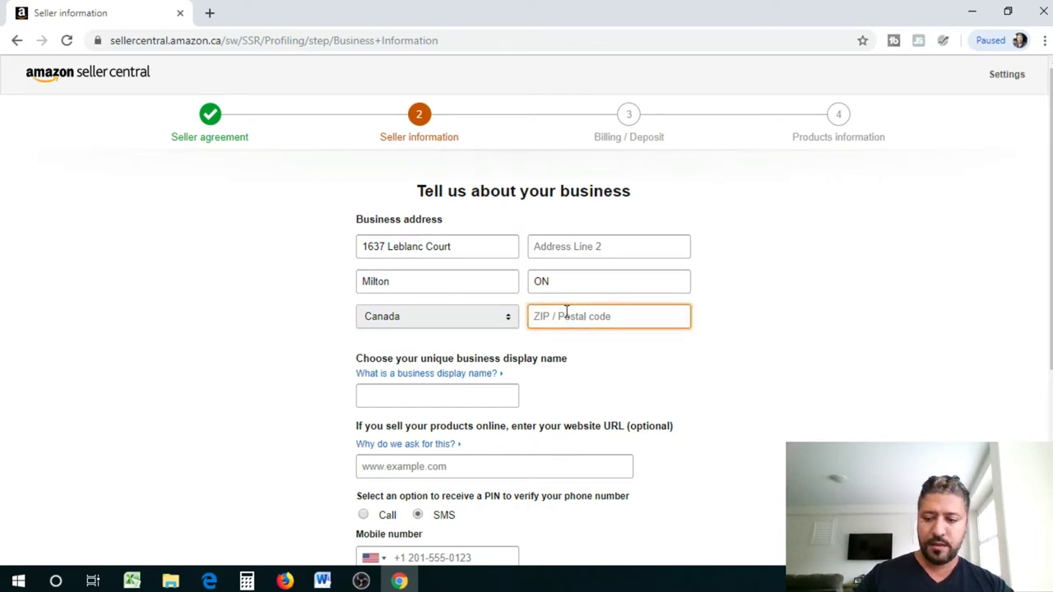
pyautogui.write('N3E06A')
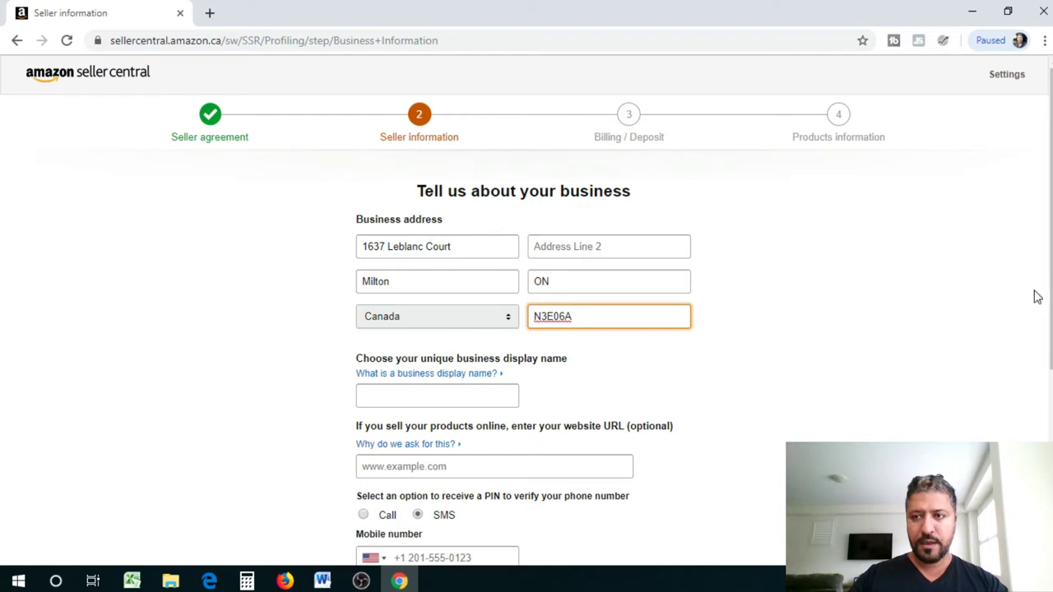
pyautogui.scroll(-2, 1029, 313)
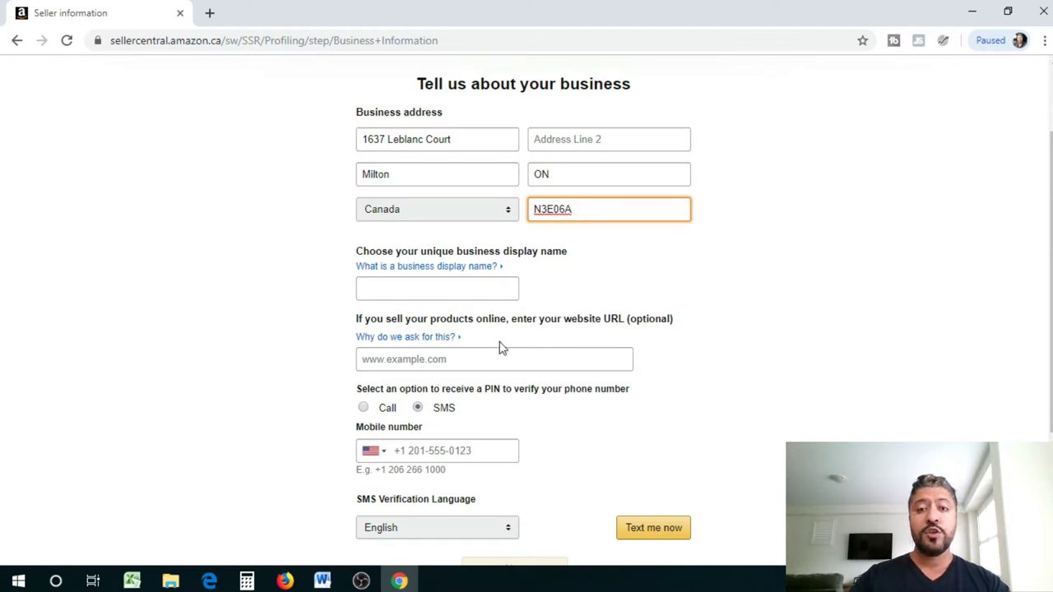
# Enter 'Trampolini' as the unique business display name
pyautogui.click(461, 296)
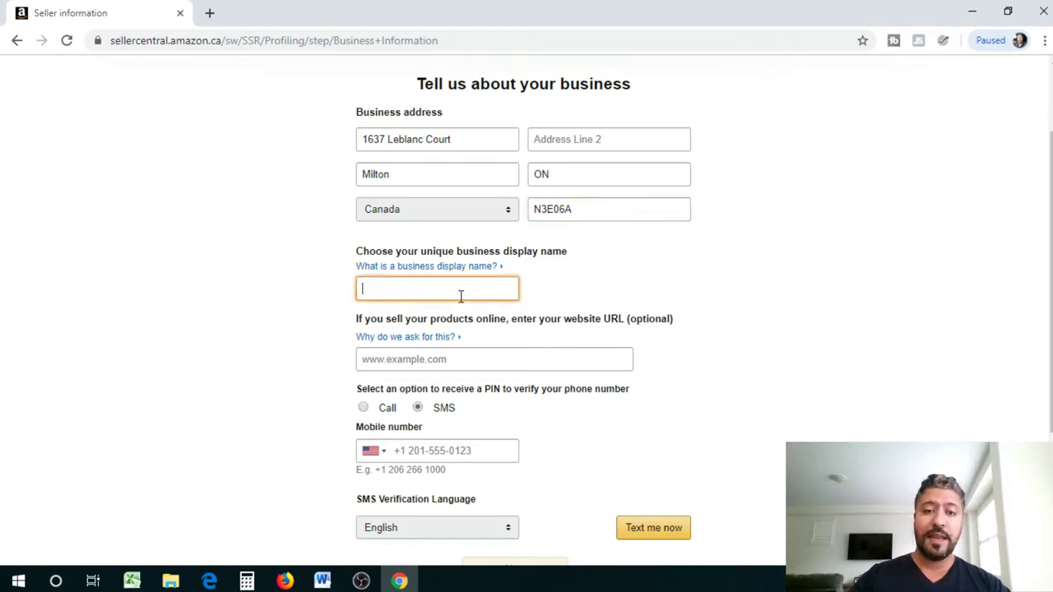
pyautogui.write('ttttt')
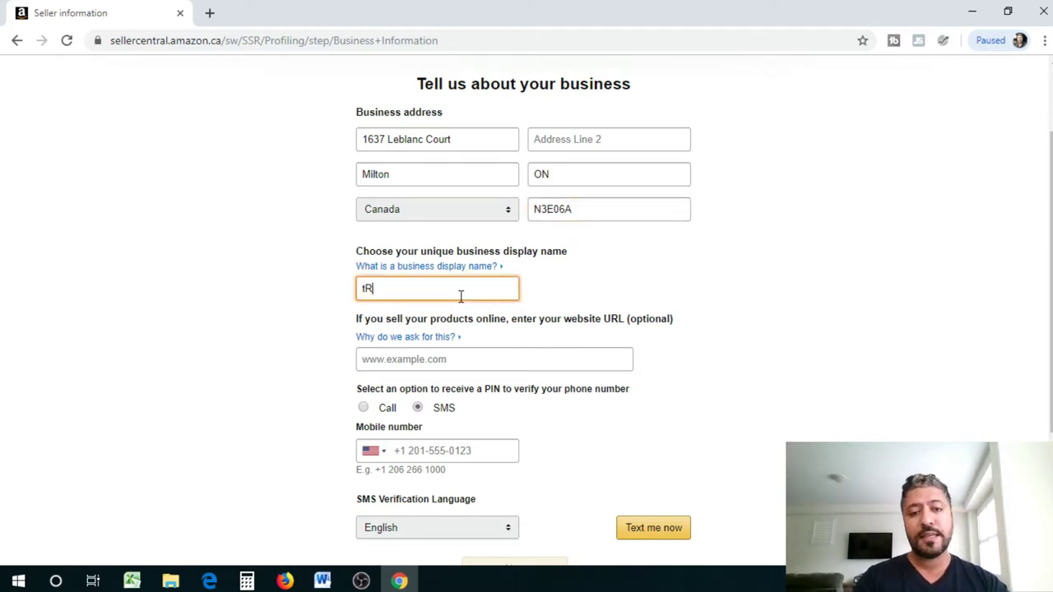
pyautogui.press('BackSpace')
pyautogui.press('BackSpace')
pyautogui.press('BackSpace')
pyautogui.press('BackSpace')
pyautogui.write('ram')
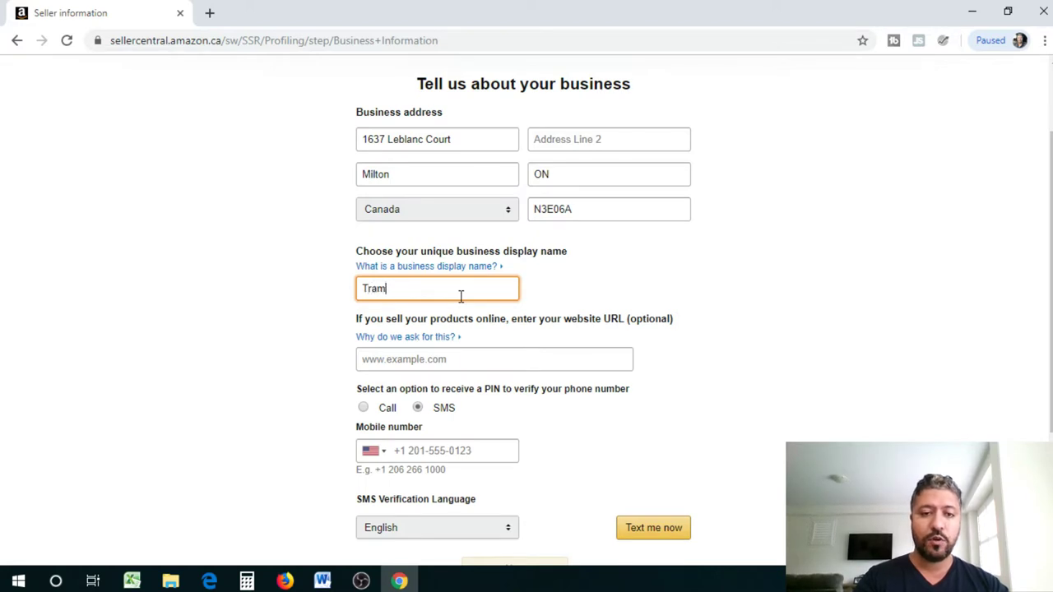
pyautogui.write('polini')
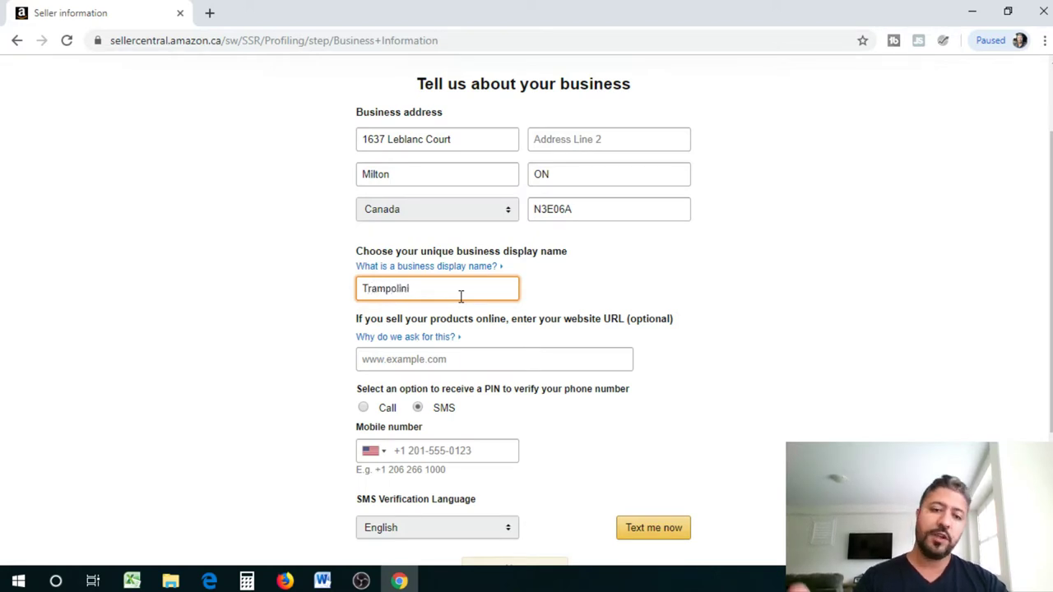
pyautogui.scroll(-1, 1047, 237)
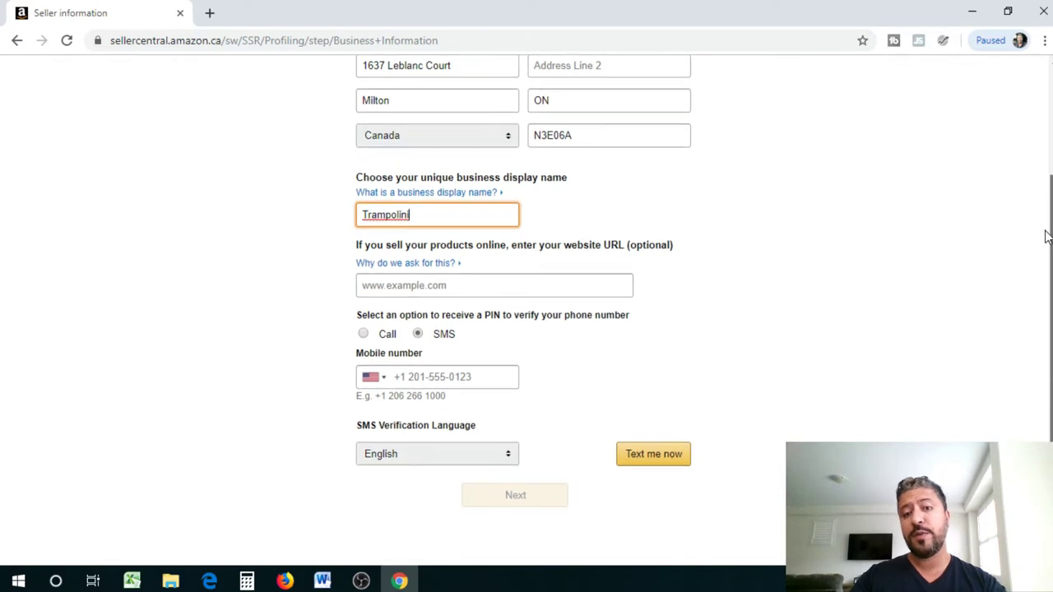
pyautogui.scroll(-1, 1049, 236)
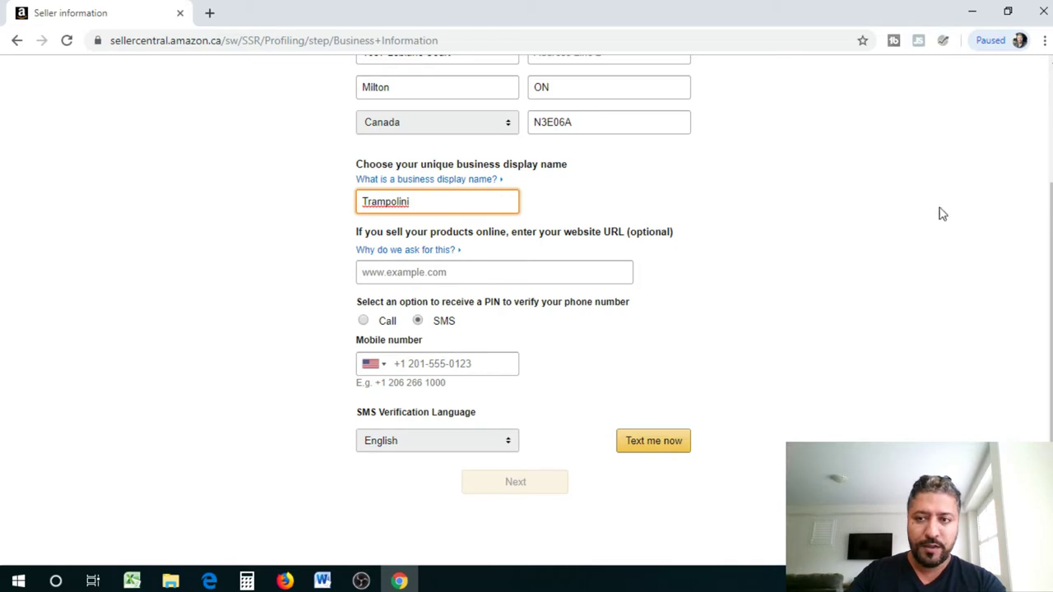
pyautogui.moveTo(1050, 297)
pyautogui.mouseDown()
pyautogui.moveTo(1050, 258)
pyautogui.moveTo(1050, 288)
pyautogui.mouseUp()
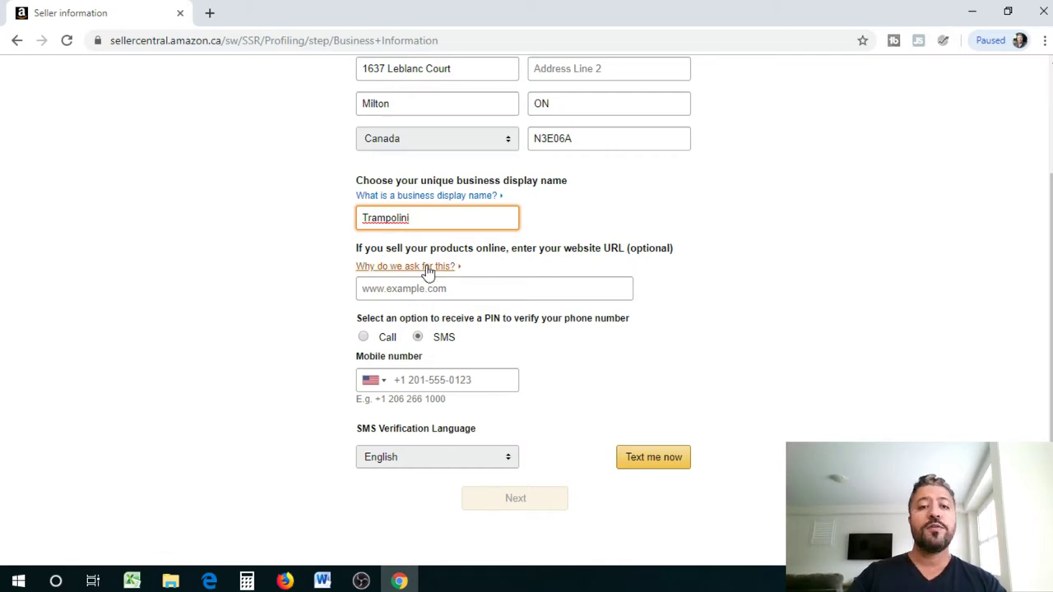
# Verify the mobile number with the texted PIN and submit the seller information
pyautogui.click(484, 293)
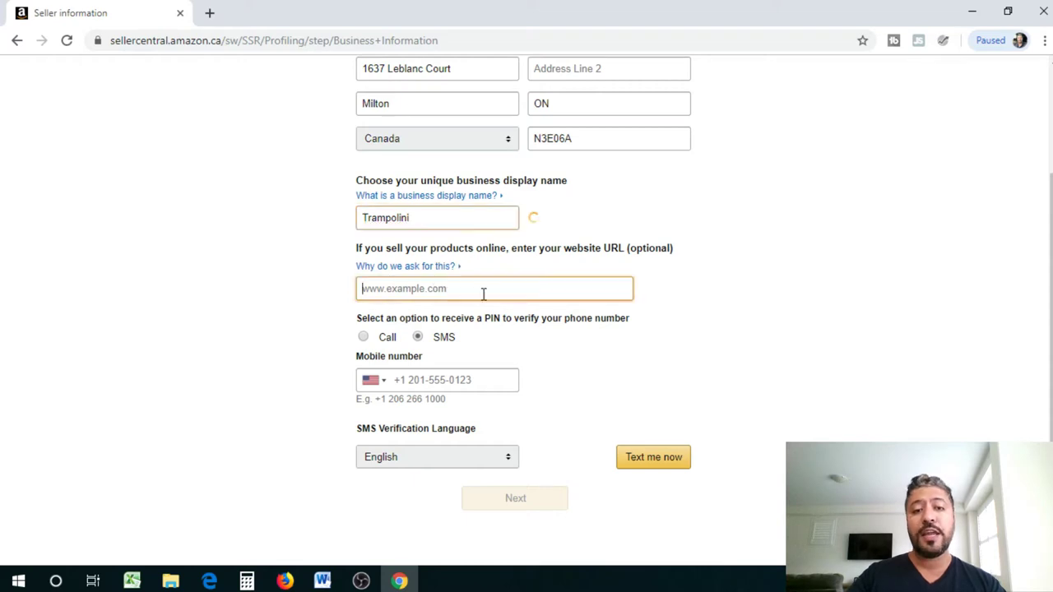
pyautogui.scroll(-1, 484, 294)
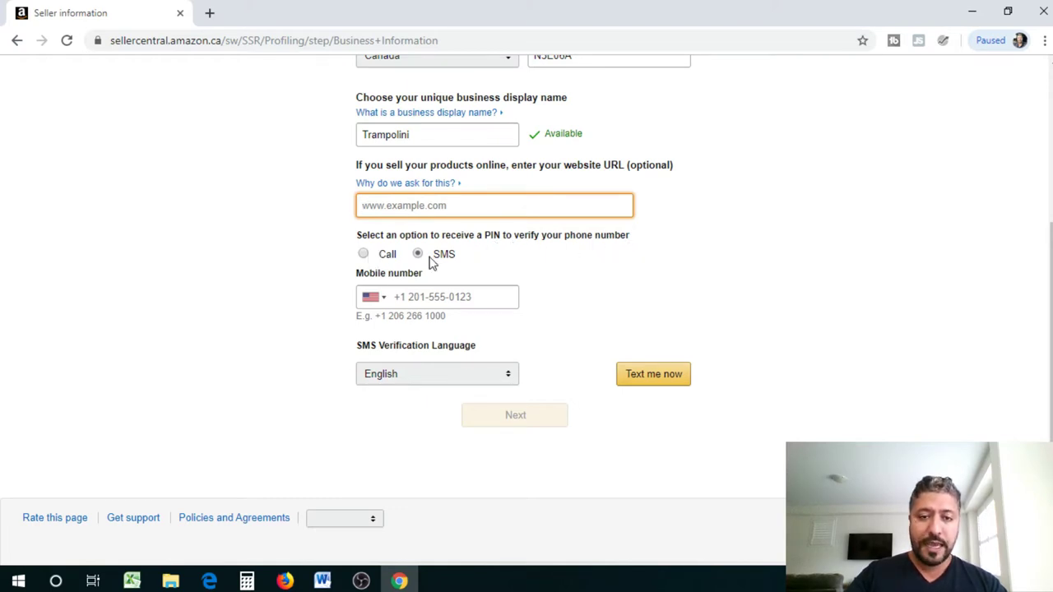
pyautogui.click(414, 298)
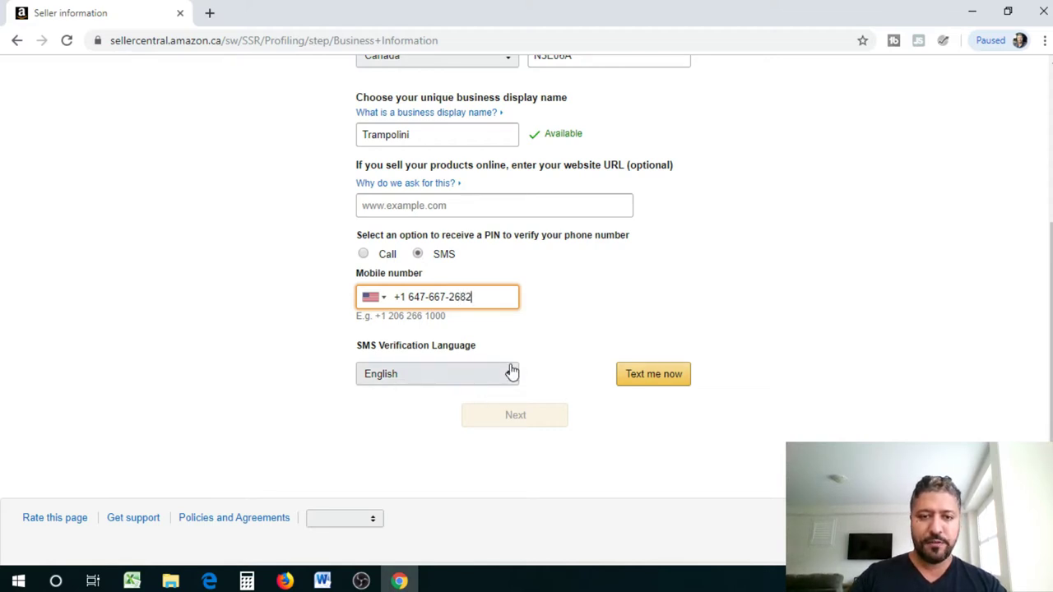
pyautogui.click(639, 377)
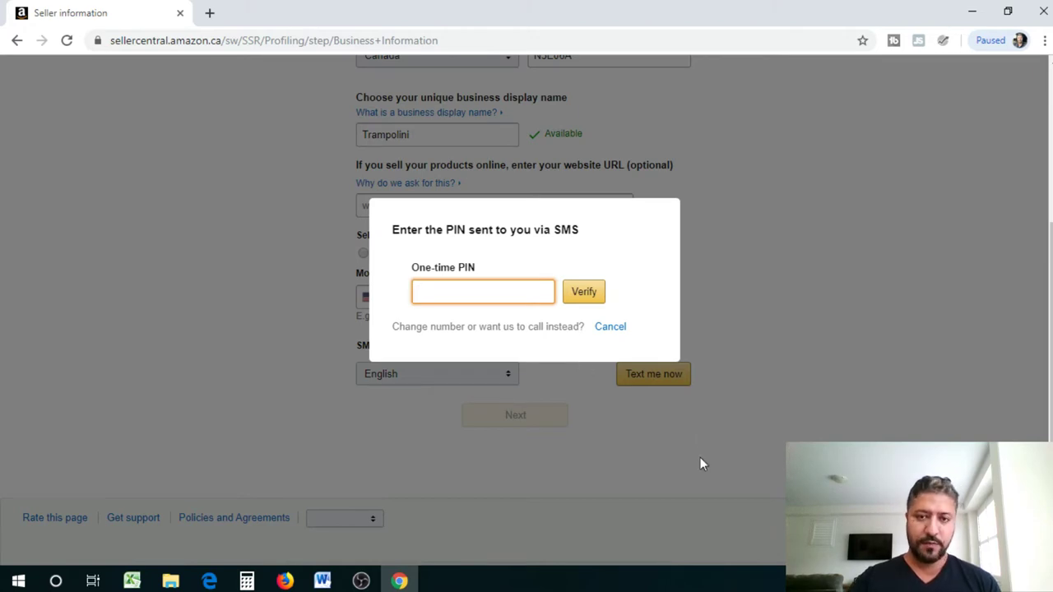
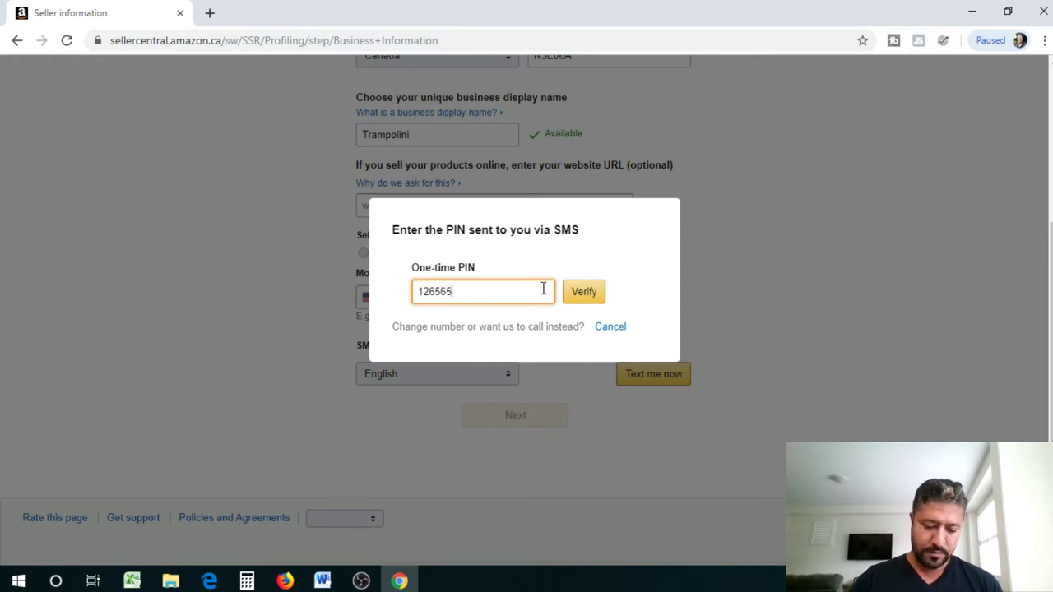
pyautogui.click(578, 298)
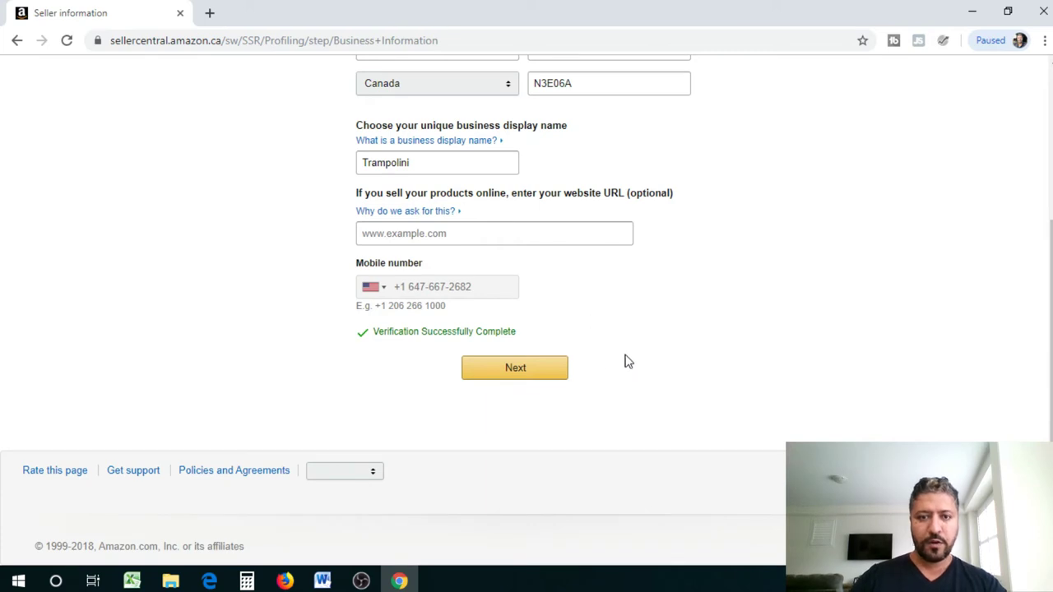
pyautogui.click(557, 374)
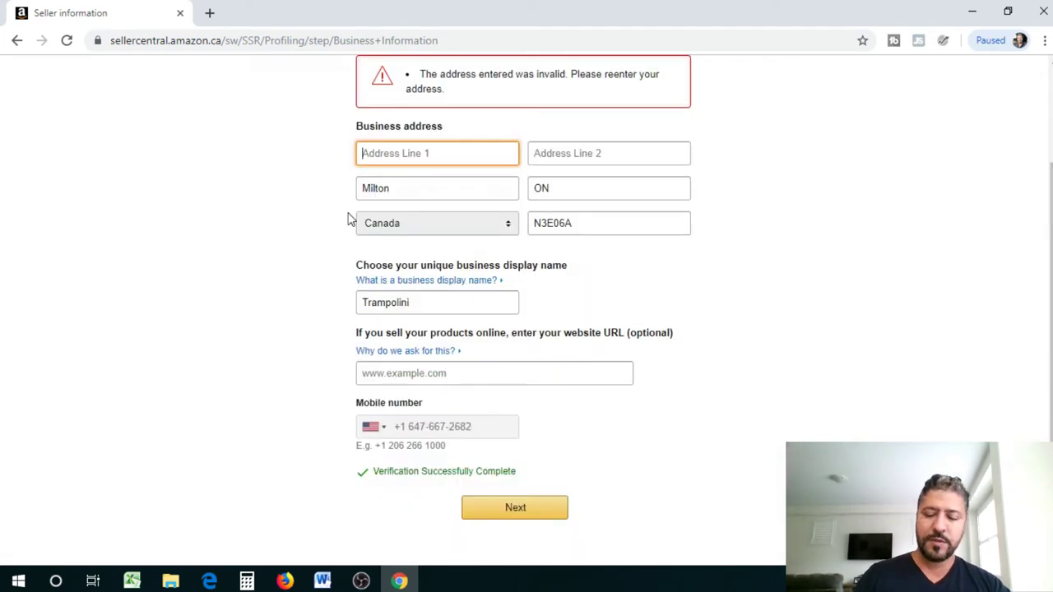
# Re-enter the business street address in Address Line 1 and set the city to LONDON
pyautogui.write('68')
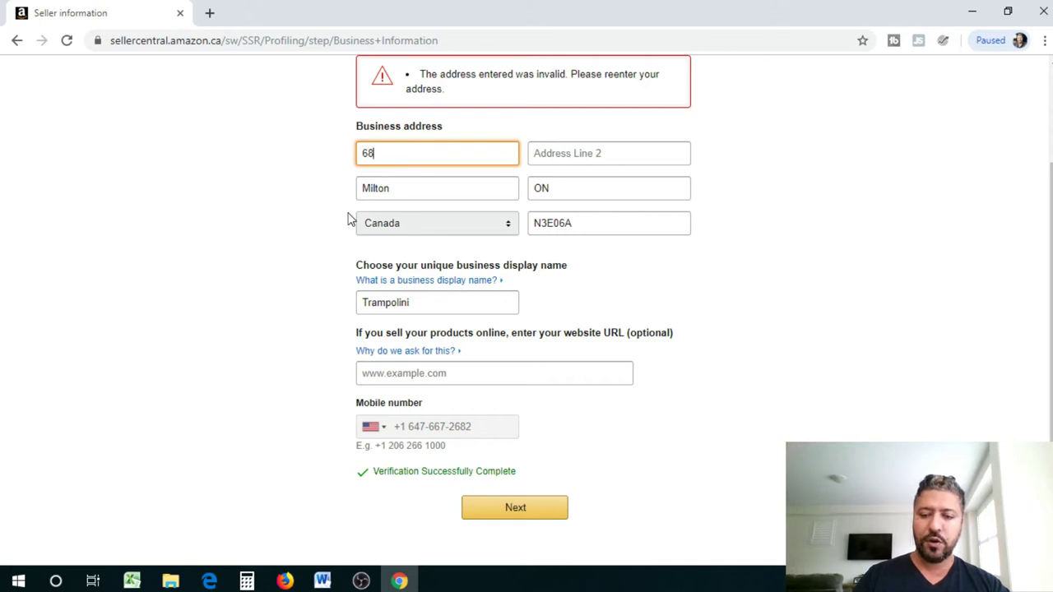
pyautogui.press('BackSpace')
pyautogui.press('BackSpace')
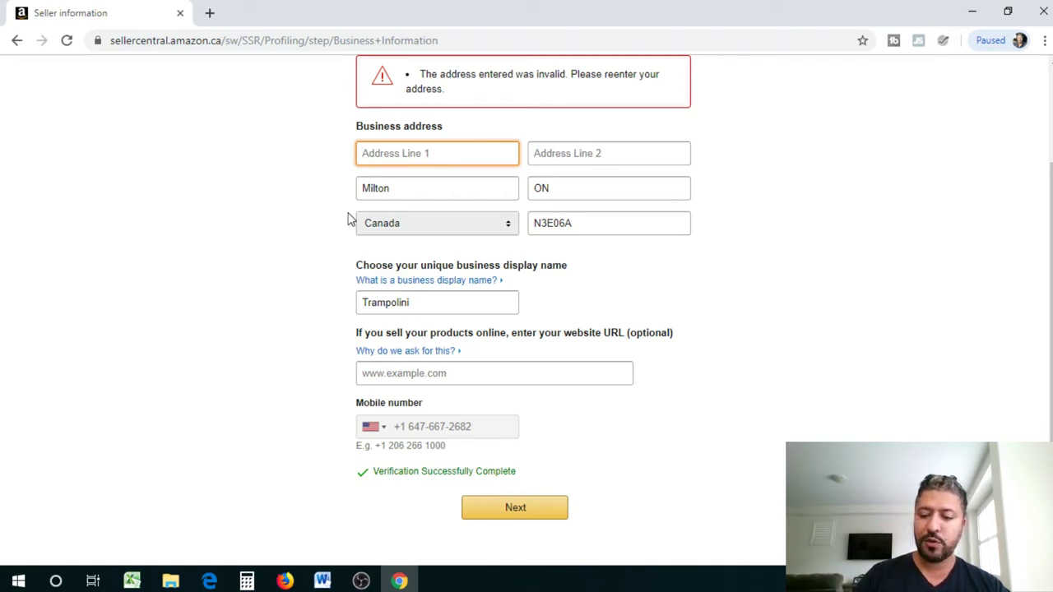
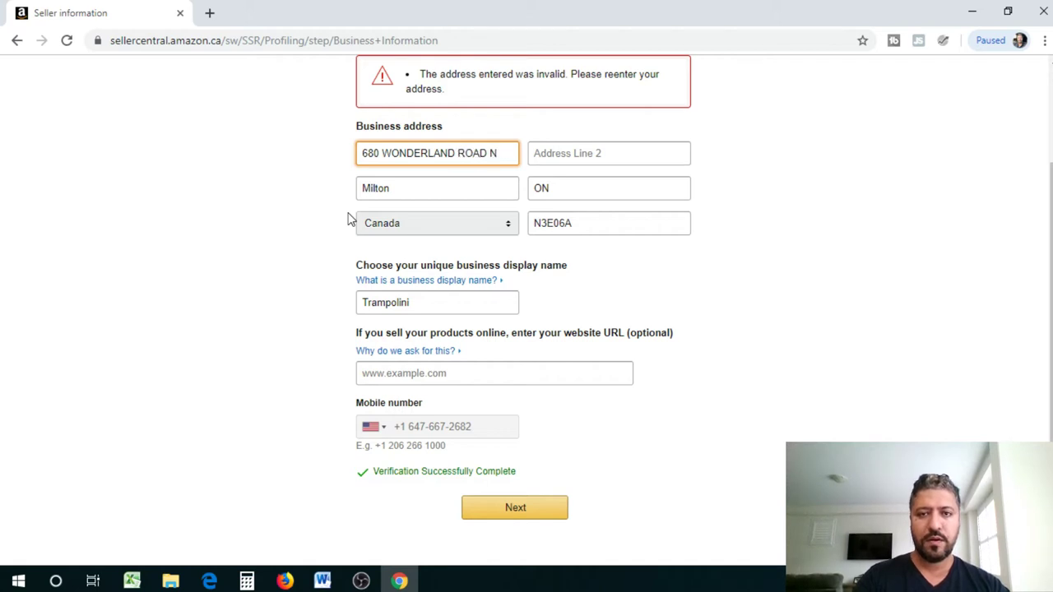
pyautogui.press('Tab')
pyautogui.press('Tab')
pyautogui.write('LONDON')
pyautogui.press('Tab')
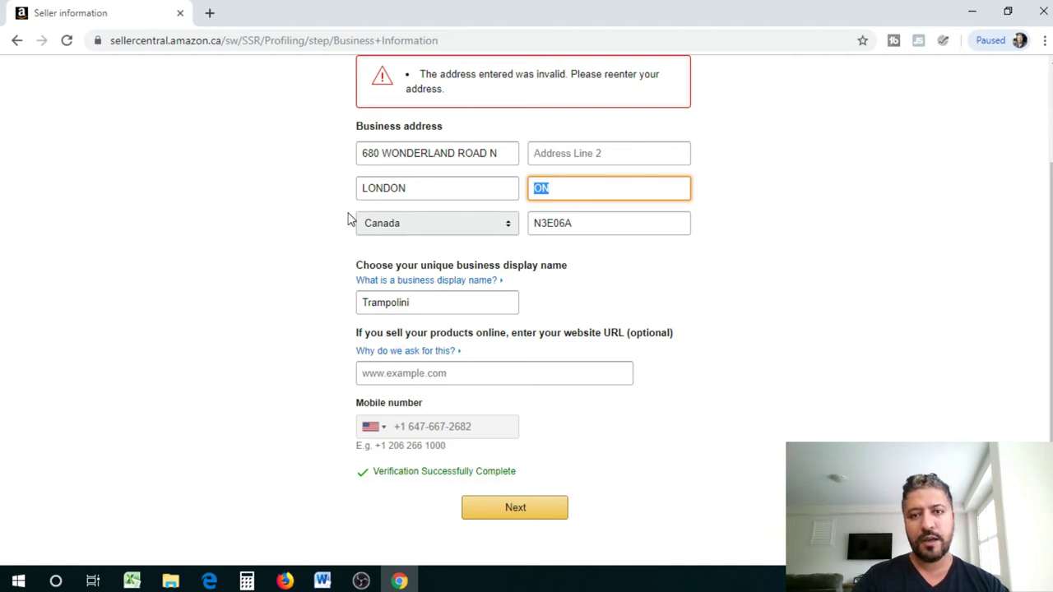
# Keep the province as ON, replace the postal code with the new one, and submit the seller information
pyautogui.click(350, 219)
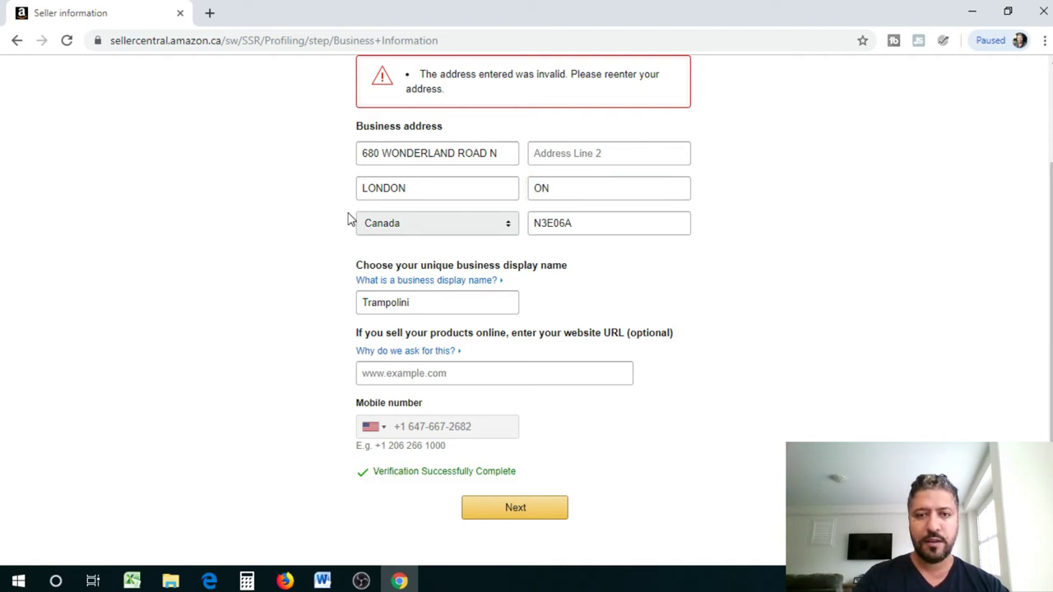
pyautogui.moveTo(567, 223); pyautogui.dragTo(465, 228)
pyautogui.write('N6')
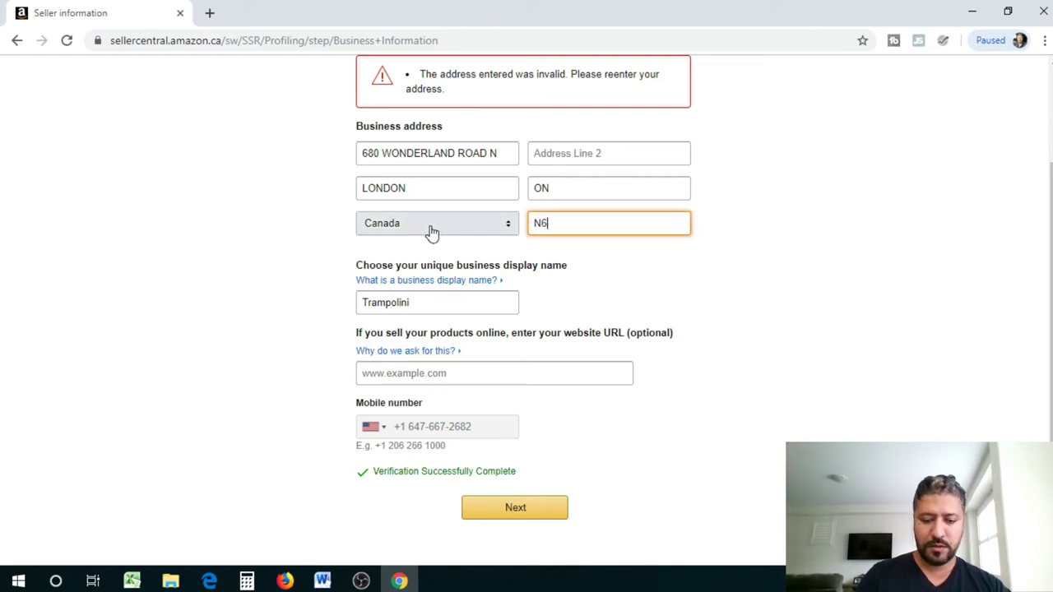
pyautogui.write('H 4S8')
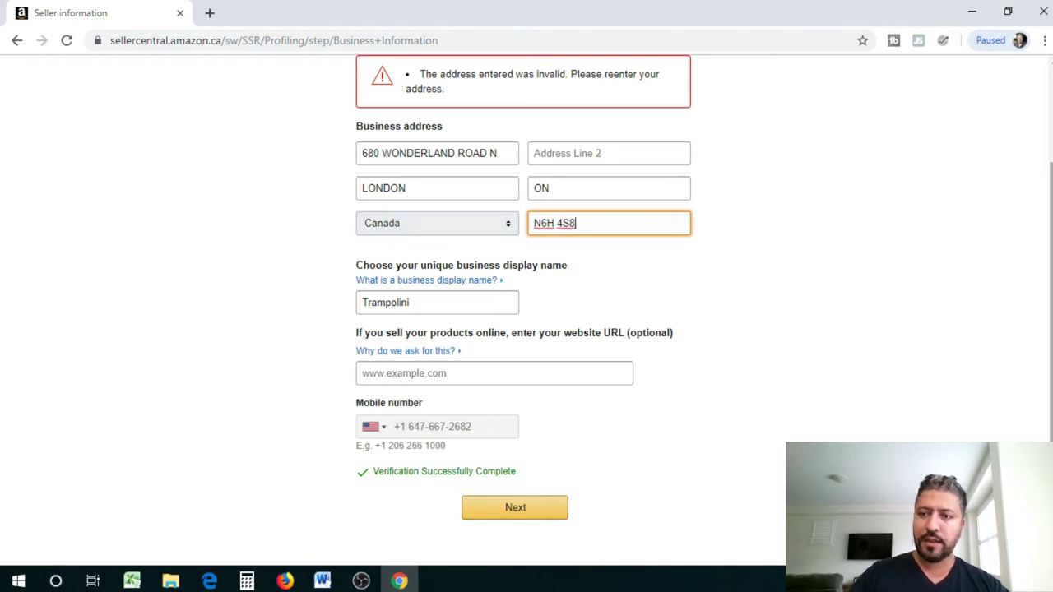
pyautogui.scroll(-1, 515, 299)
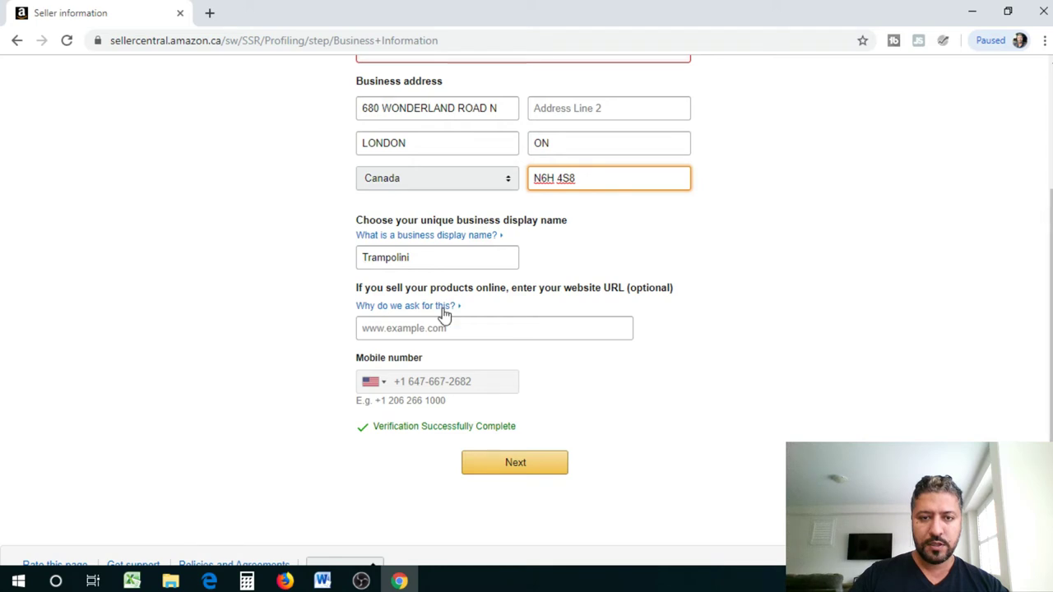
pyautogui.click(510, 464)
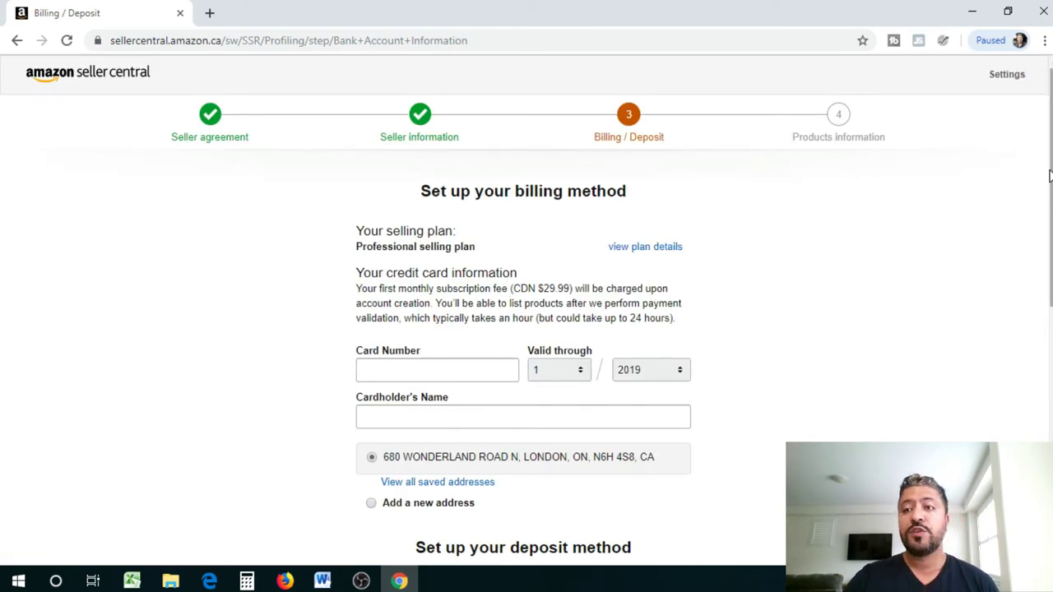
# Expand the Professional selling plan details to show the $29.99 monthly fee and Fulfilment by Amazon
pyautogui.scroll(-1, 705, 314)
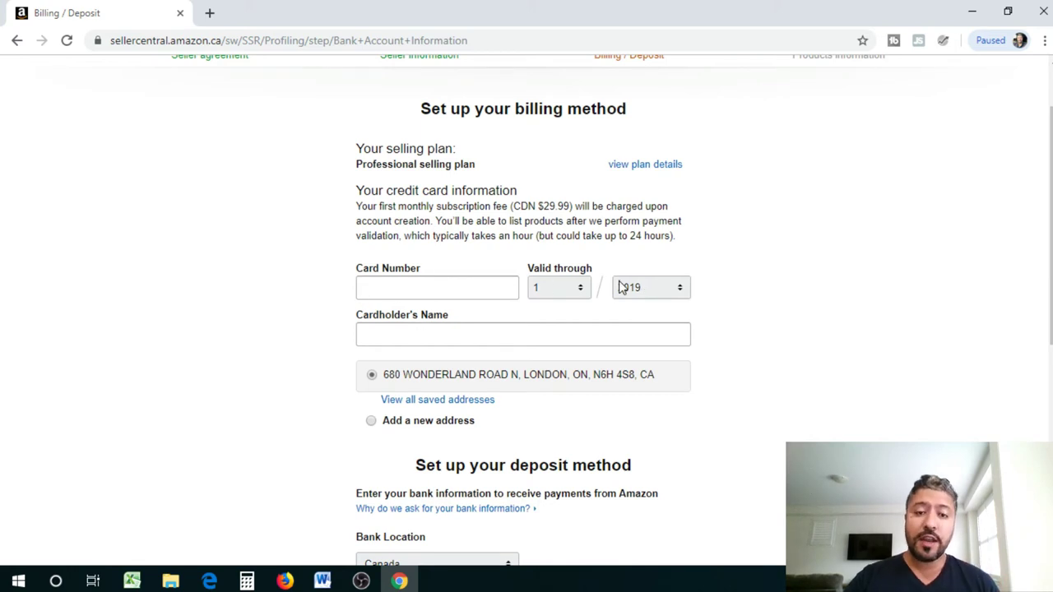
pyautogui.click(664, 167)
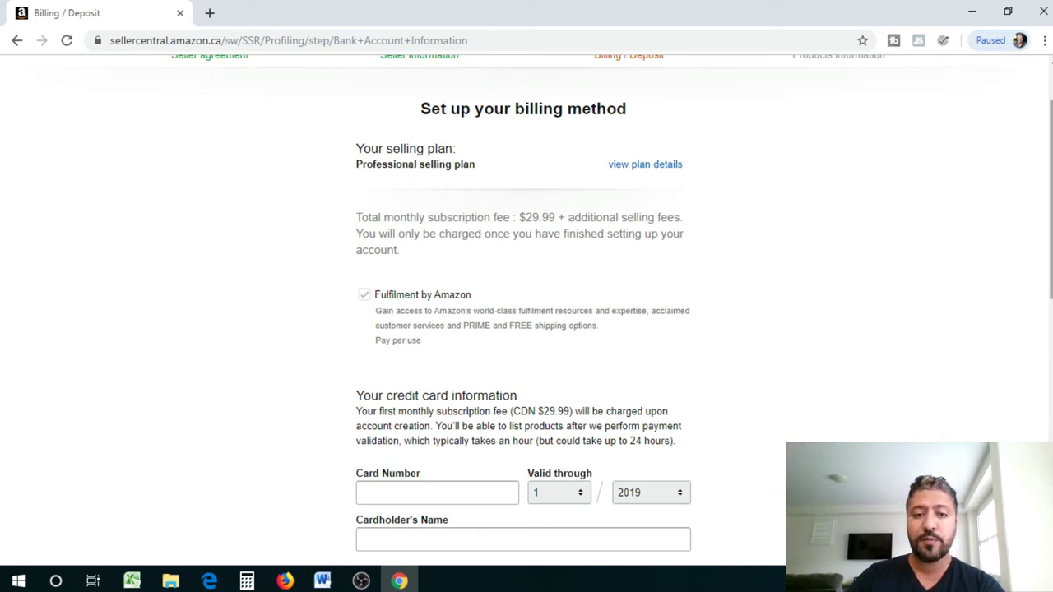
pyautogui.moveTo(1041, 280); pyautogui.dragTo(1048, 490)
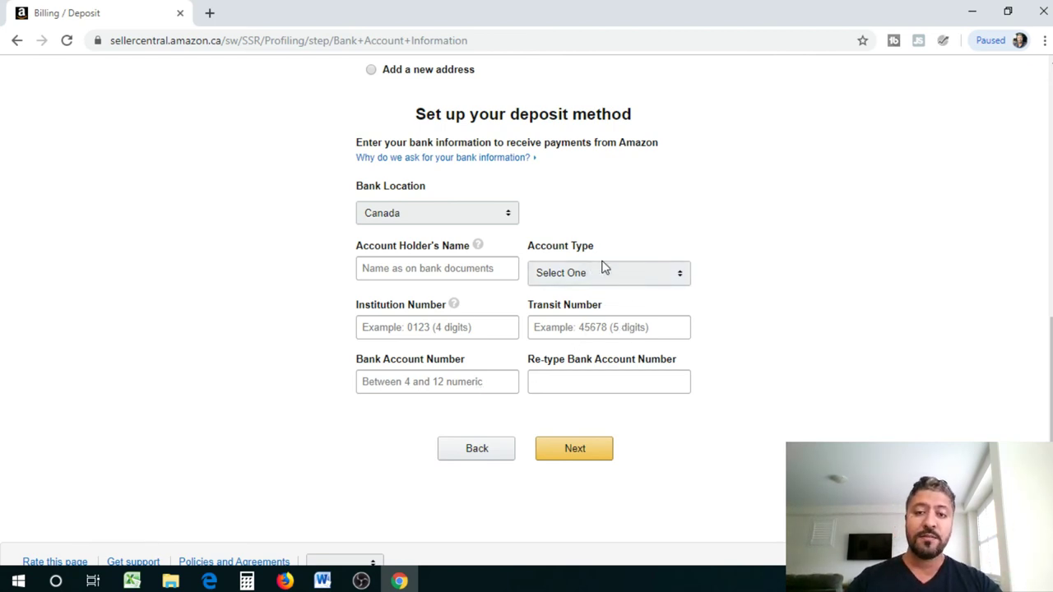
pyautogui.click(648, 281)
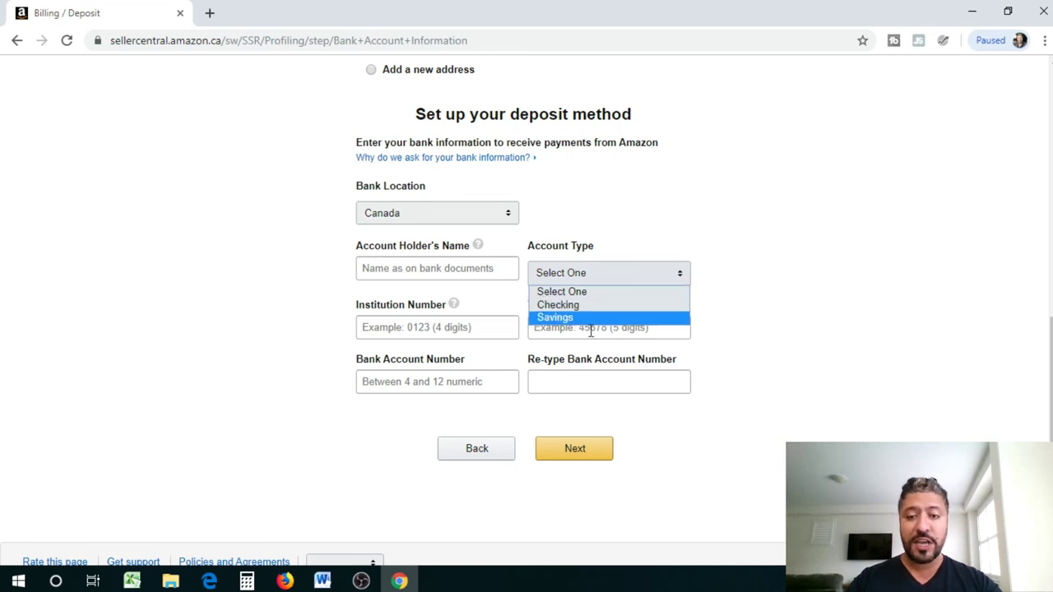
pyautogui.click(756, 303)
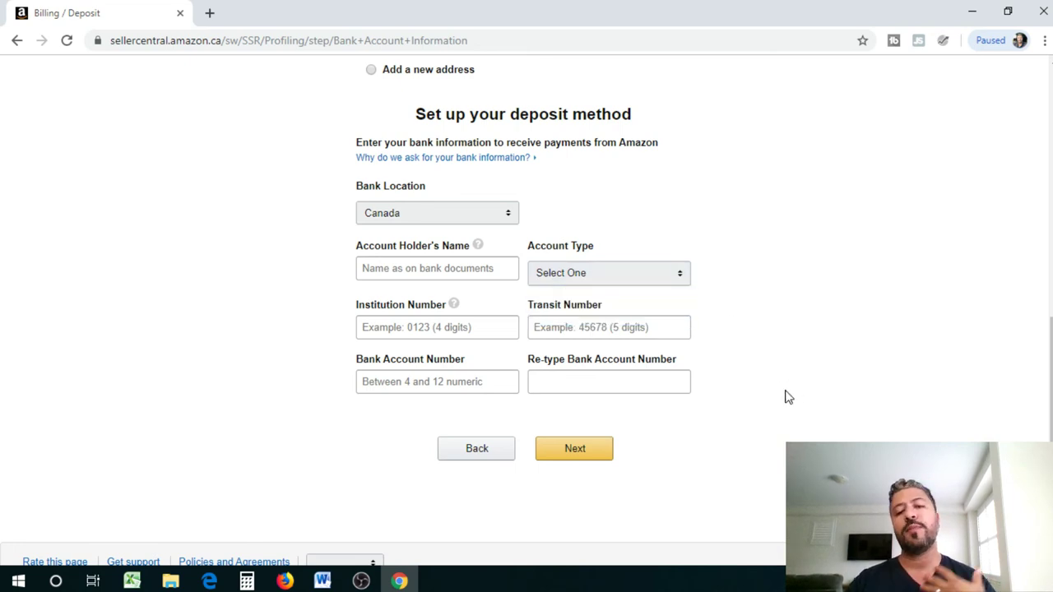
pyautogui.scroll(5, 523, 329)
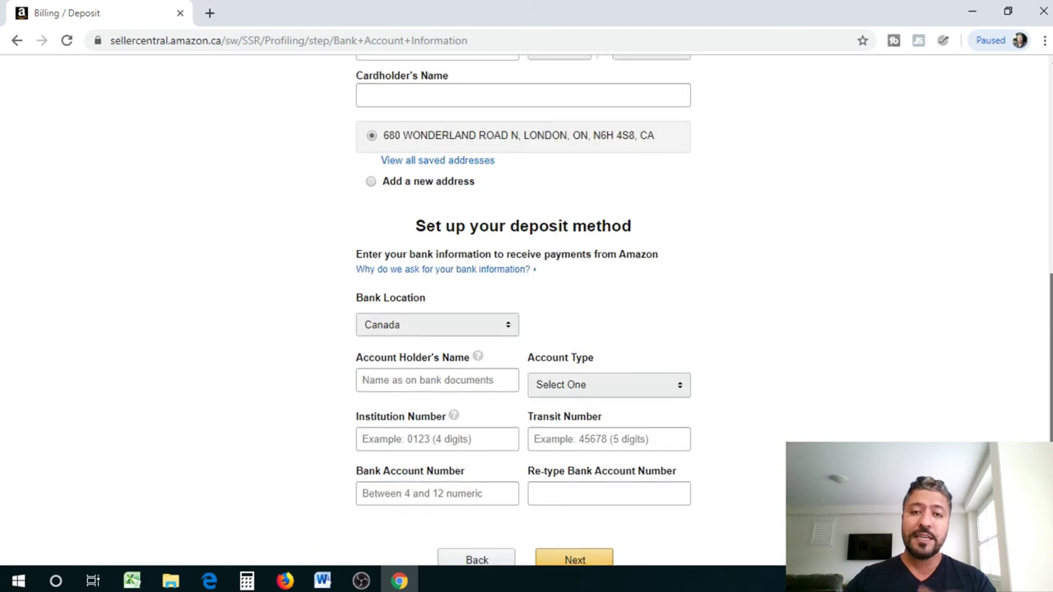
pyautogui.scroll(3, 524, 329)
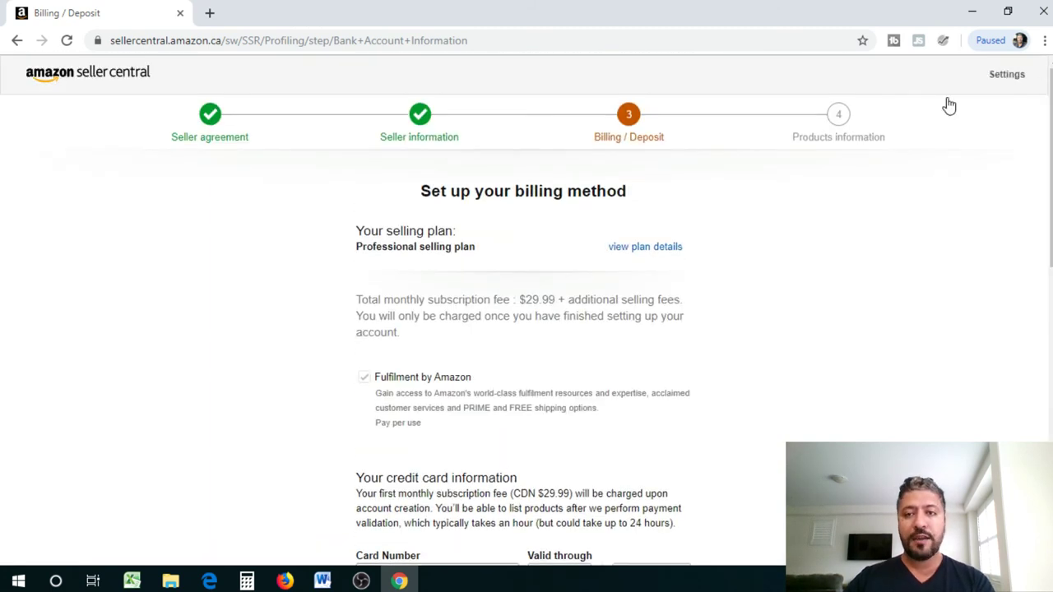